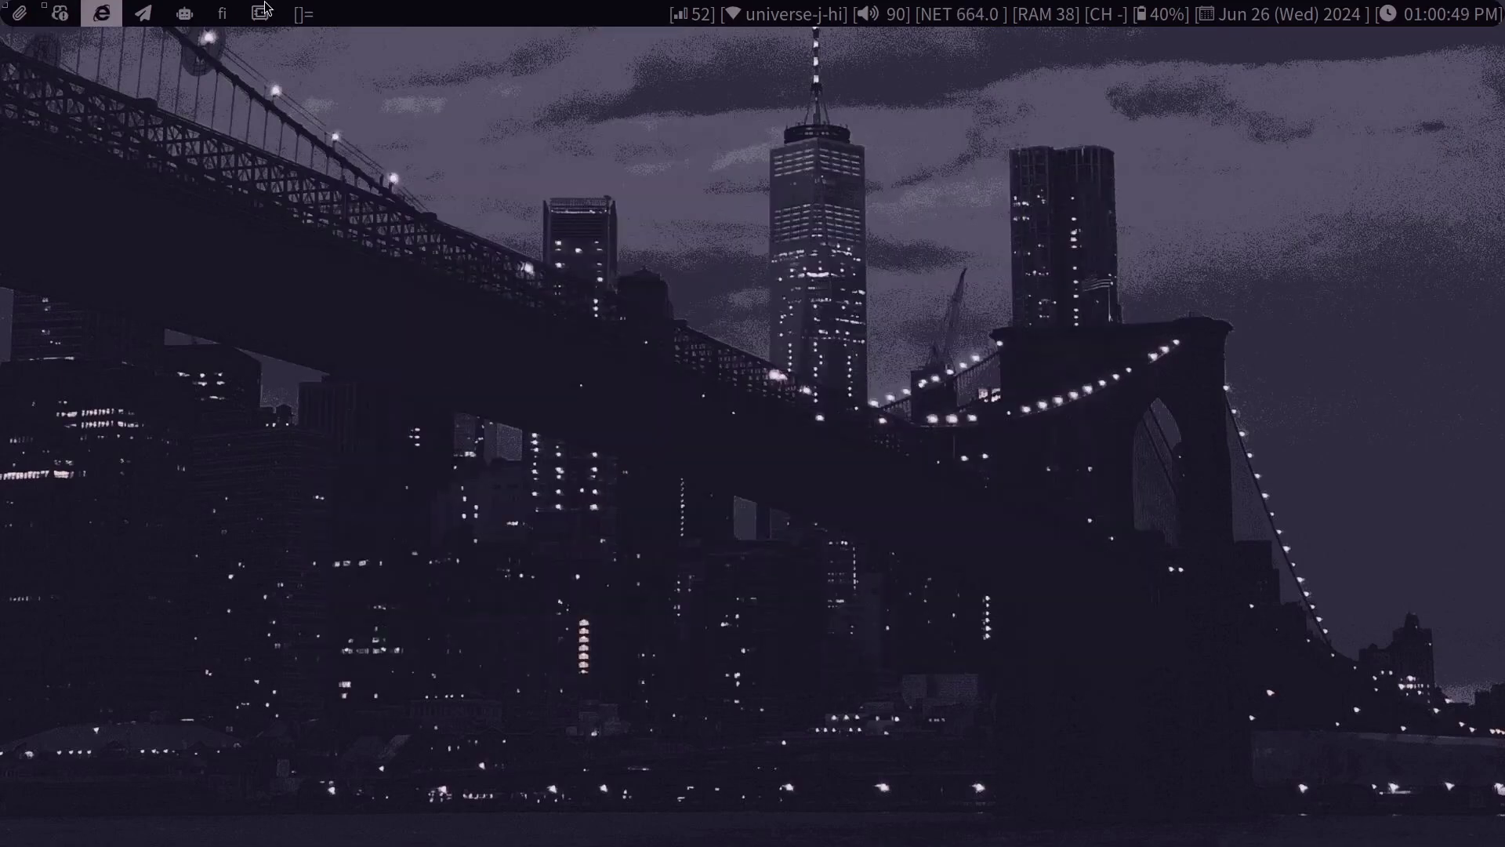
# In a new terminal, run peaclock with the date hidden and seconds shown
pyautogui.press('super+Return')
pyautogui.press('super+Return')
pyautogui.press('super+Return')
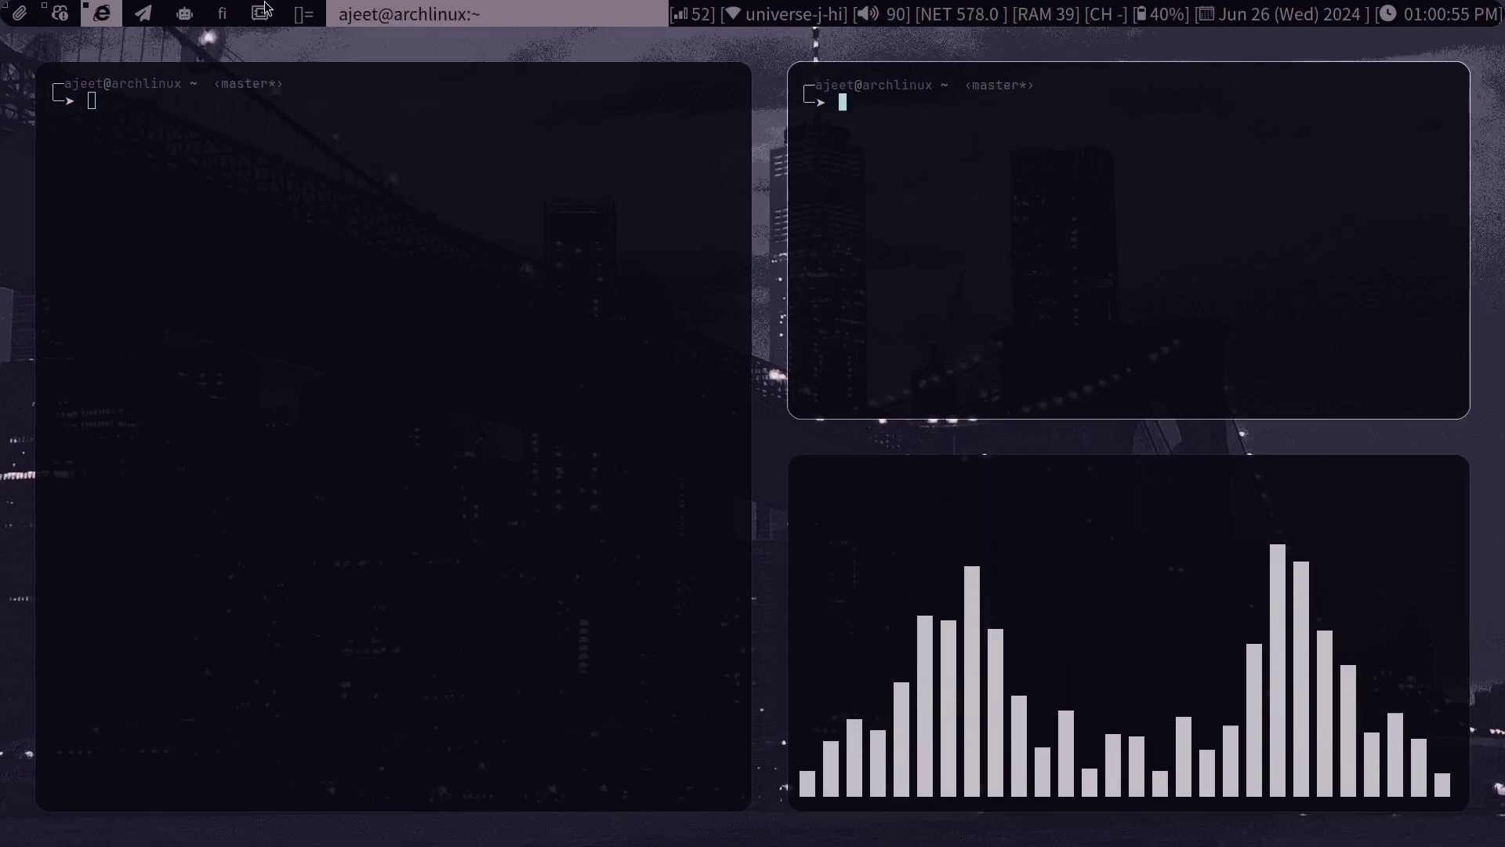
pyautogui.write('peaclock')
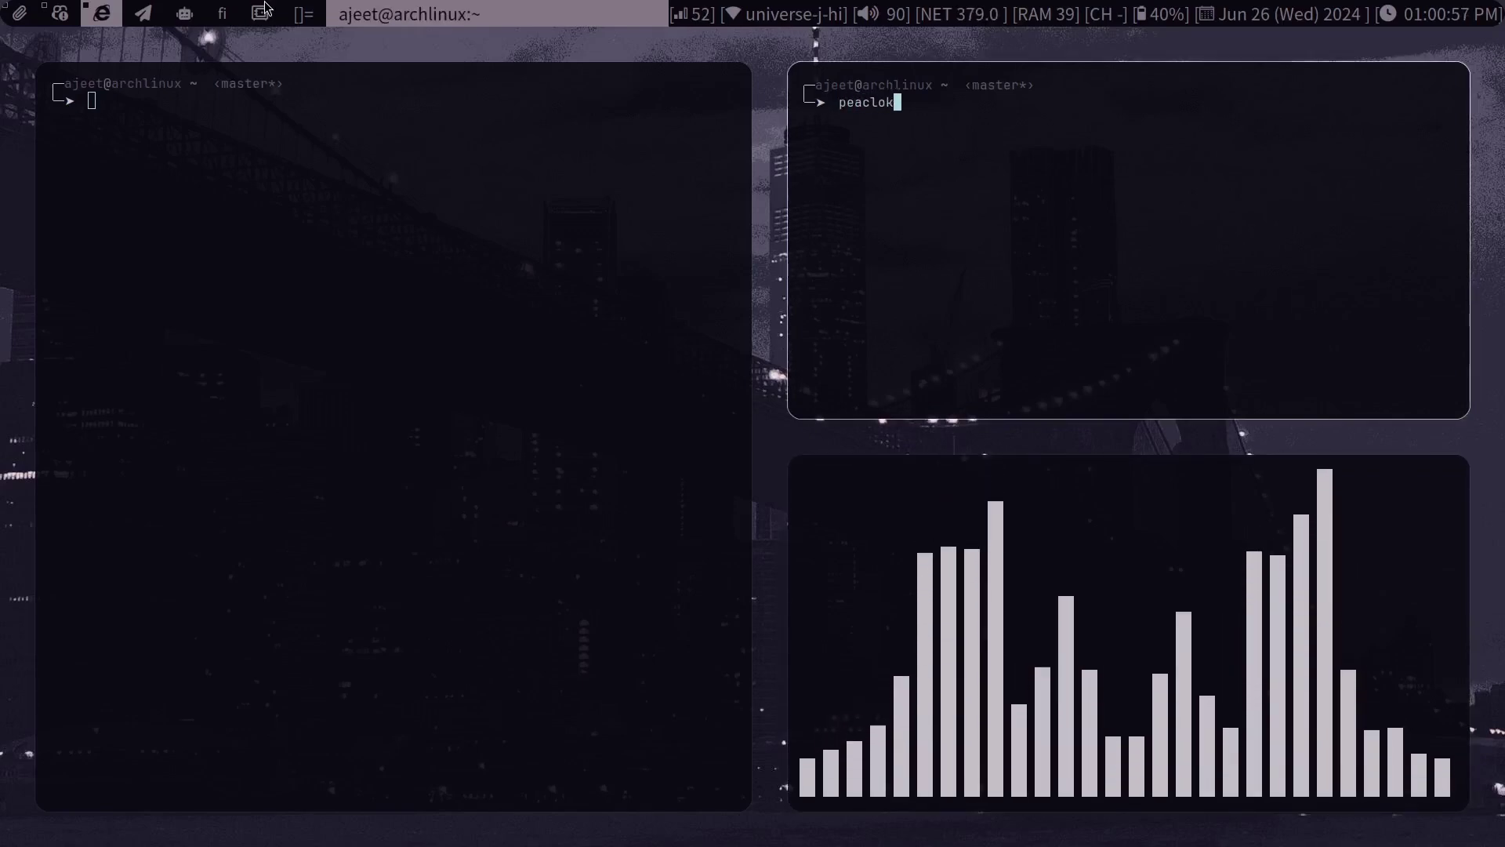
pyautogui.press('Return')
pyautogui.write(':set date off')
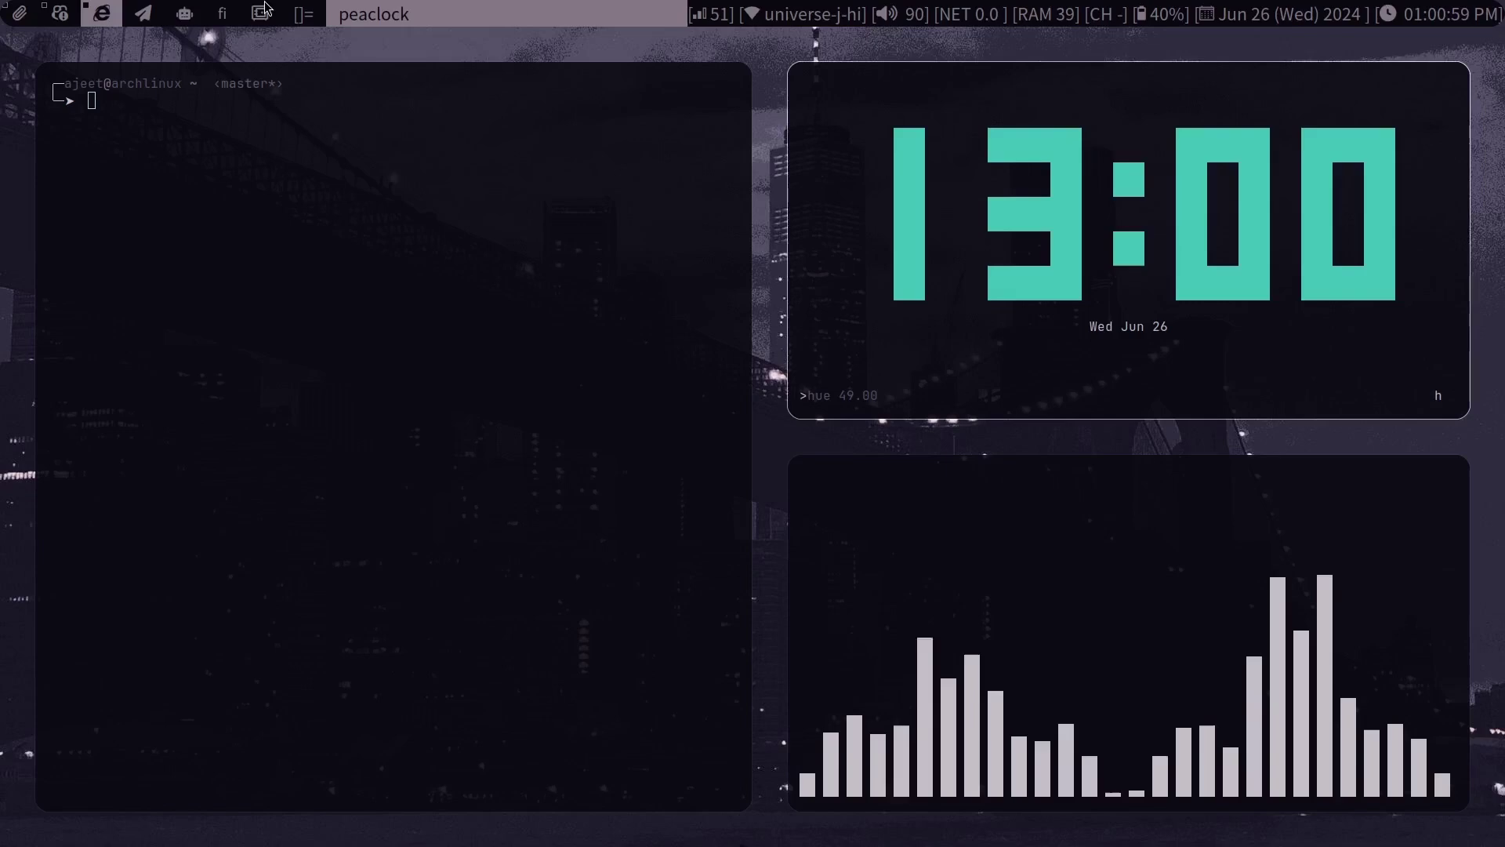
pyautogui.press('Return')
pyautogui.write(':set seconds on')
pyautogui.press('Return')
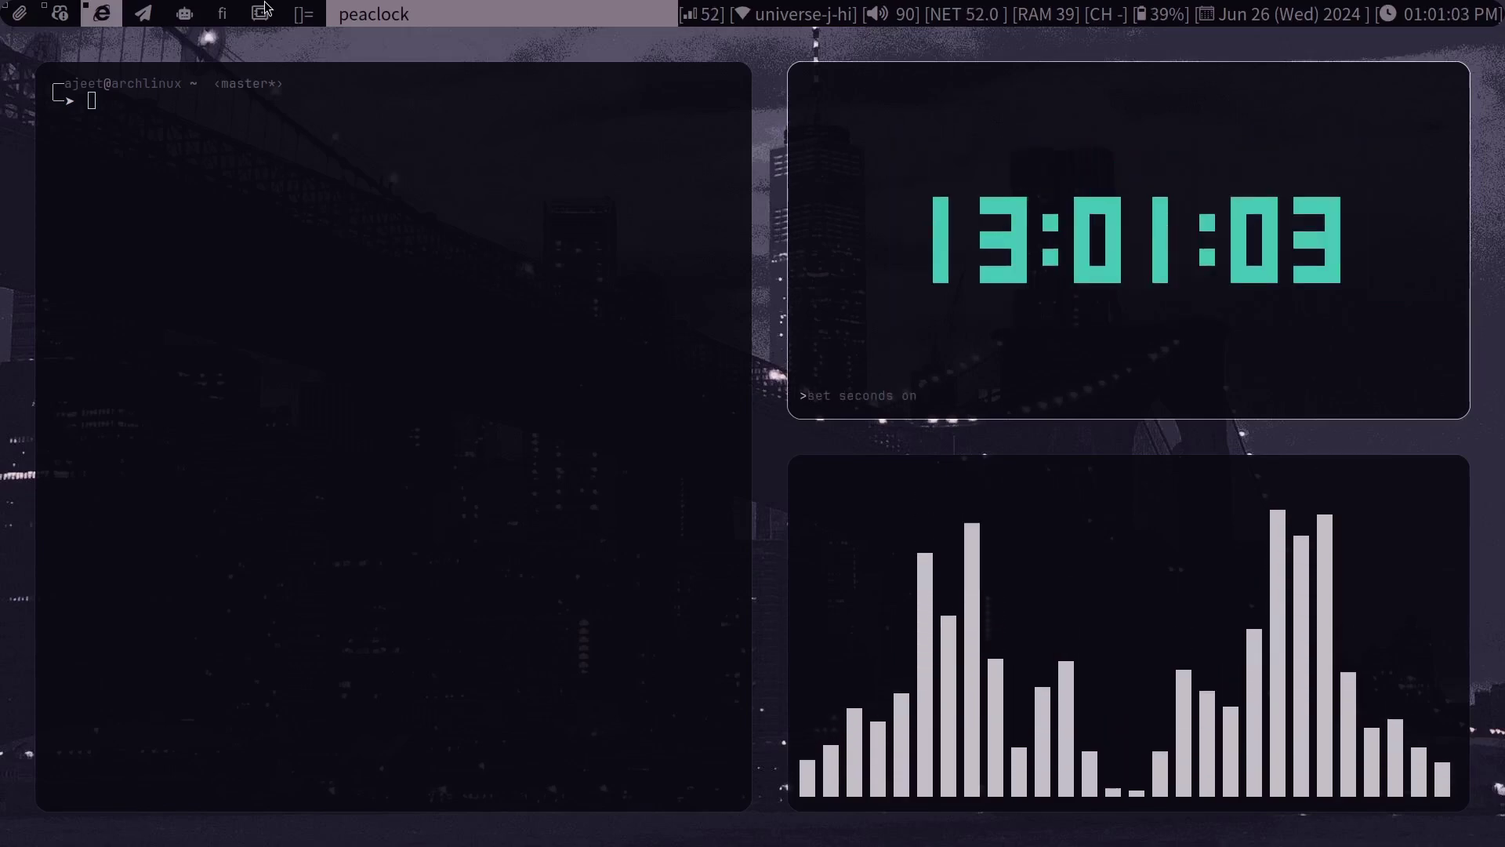
# In the left terminal, browse ranger into the CP folder to preview codeforce.cpp
pyautogui.press('super+h')
pyautogui.write('ranger')
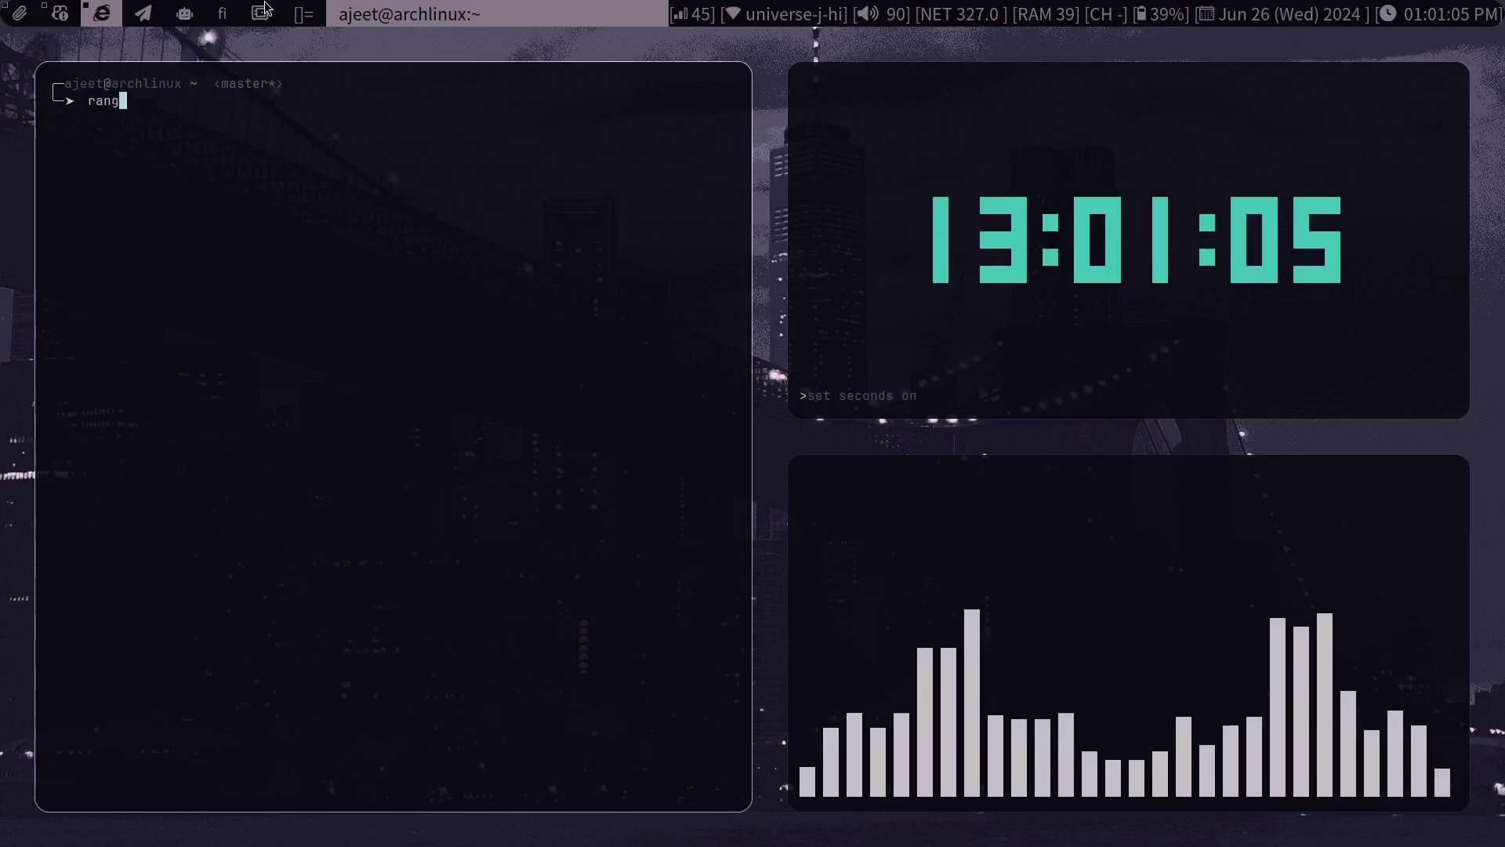
pyautogui.press('Return')
pyautogui.press('j')
pyautogui.press('j')
pyautogui.press('k')
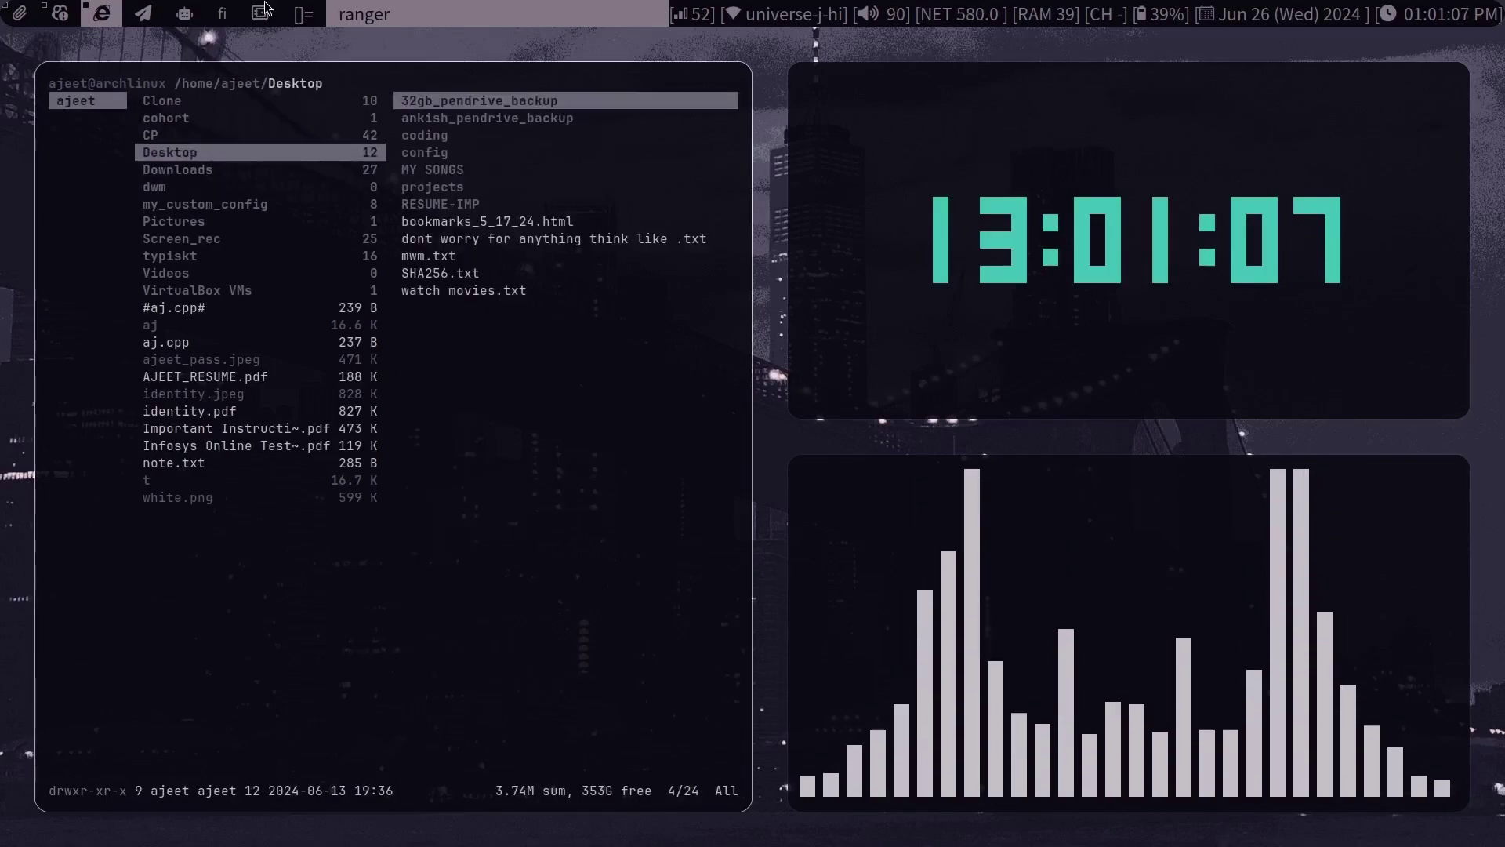
pyautogui.press('k')
pyautogui.press('l')
pyautogui.press('j')
pyautogui.press('j')
pyautogui.press('j')
pyautogui.press('j')
pyautogui.press('j')
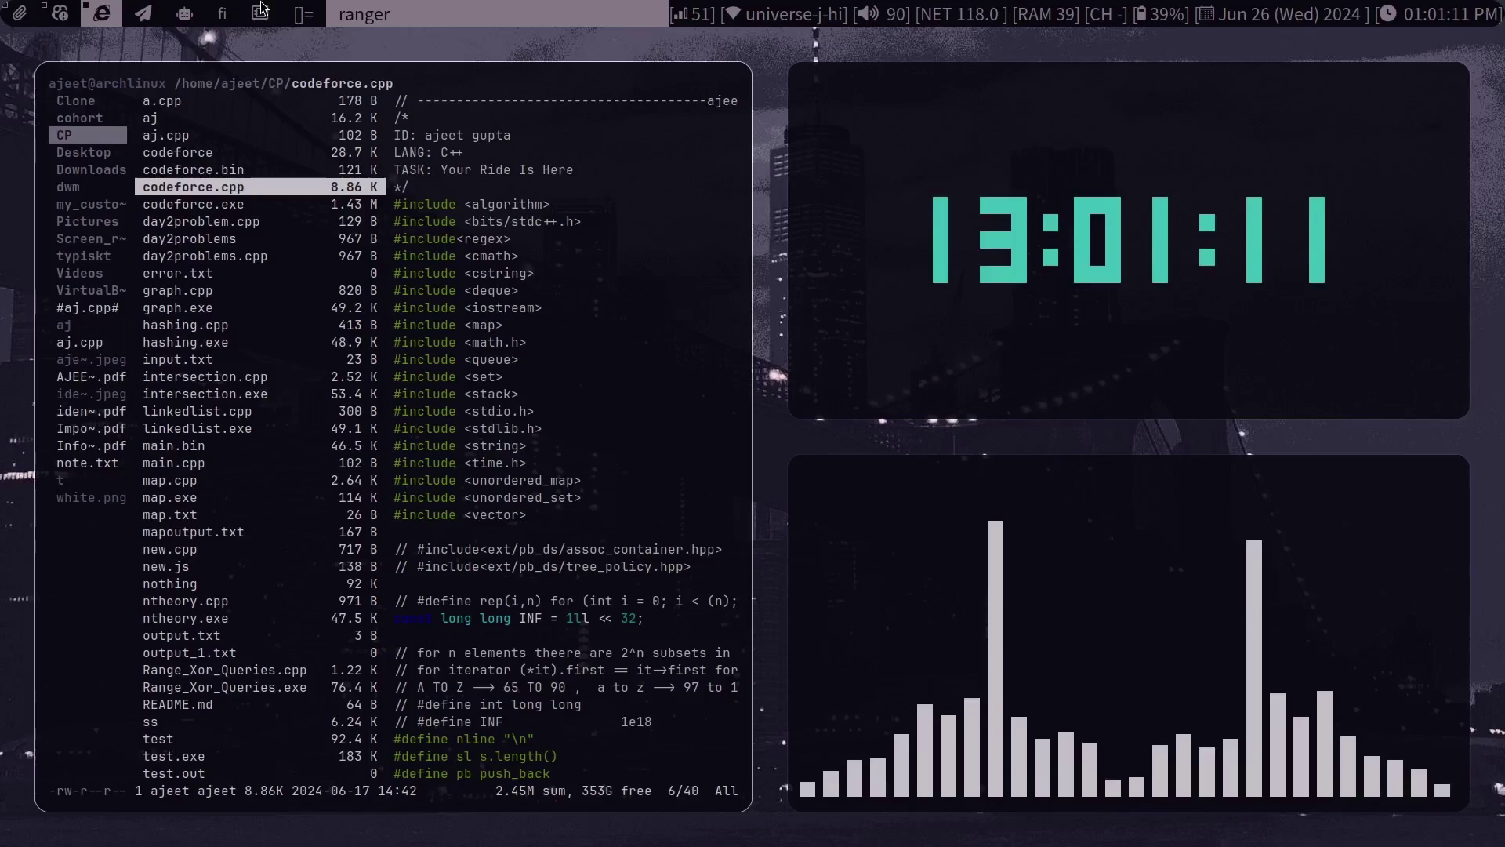
# On workspace 5, start Neovim in a new terminal to show the LazyVim dashboard
pyautogui.press('super+5')
pyautogui.press('super+Return')
pyautogui.press('Return')
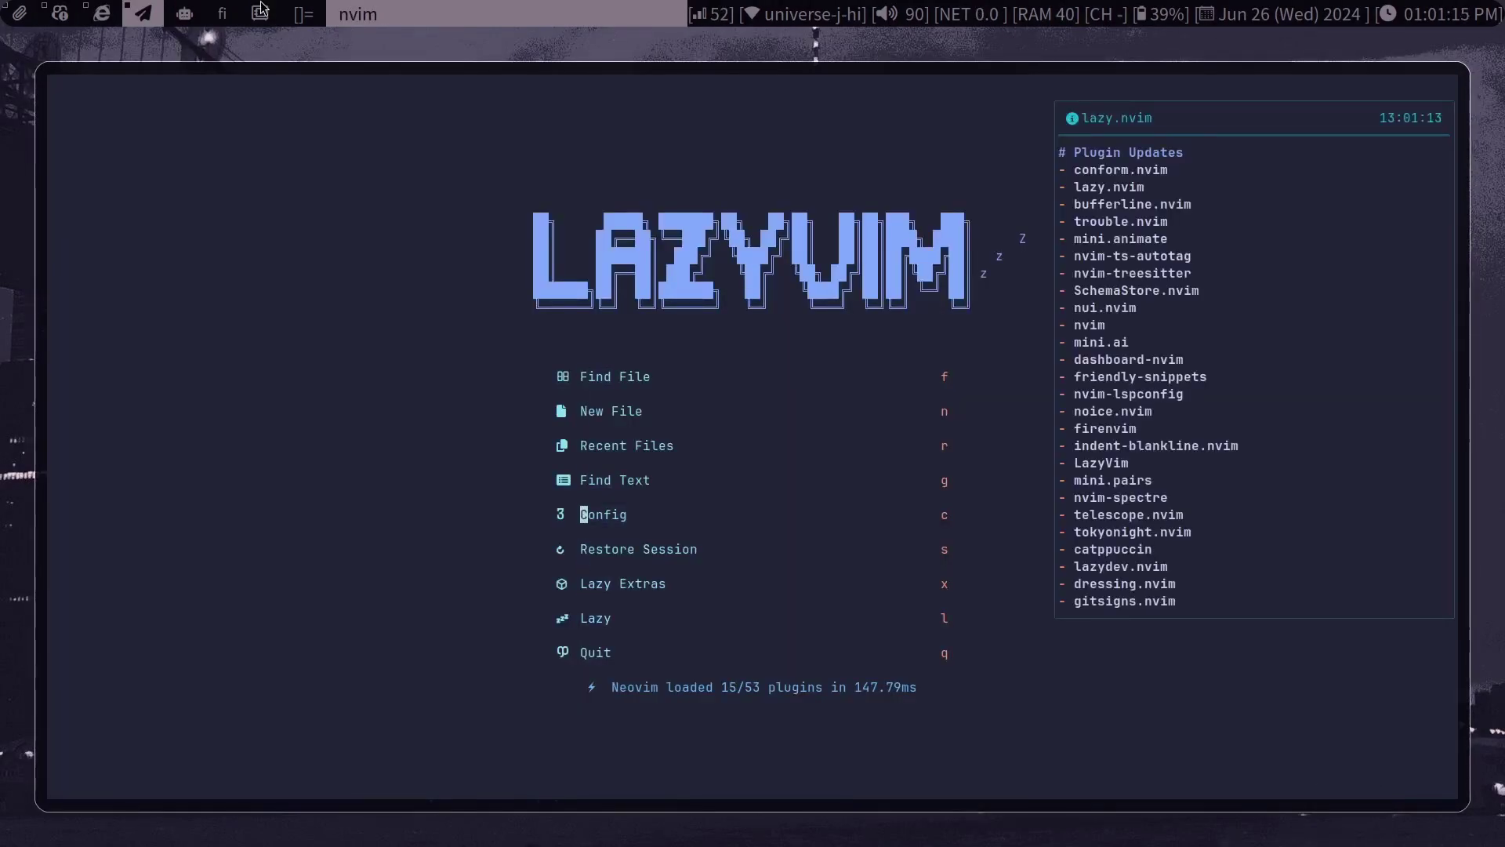
# Quit Neovim and list the CP folder's files in a new terminal
pyautogui.press('Escape')
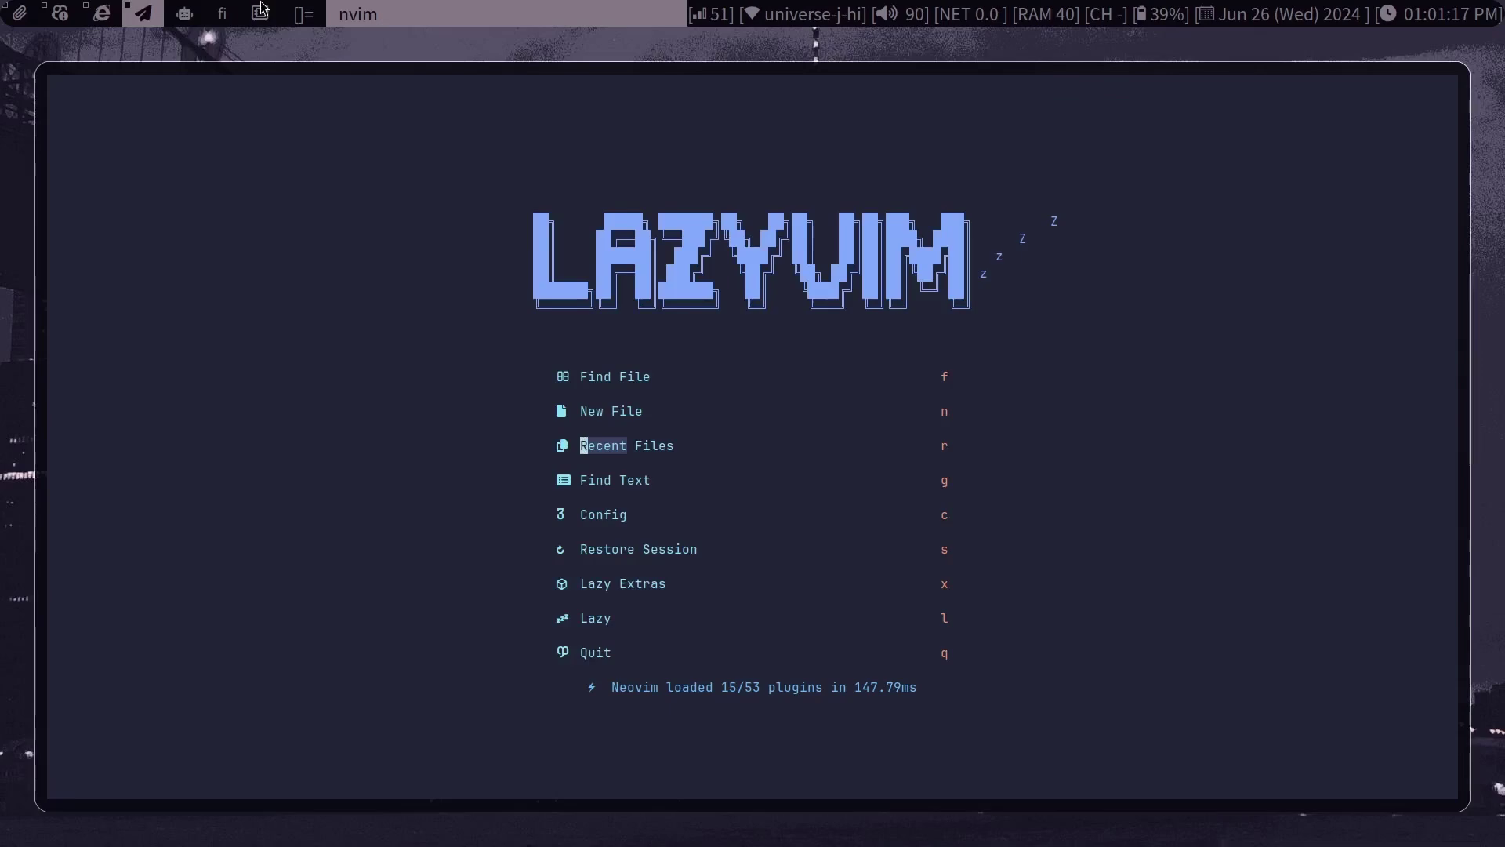
pyautogui.press('q')
pyautogui.press('super+Return')
pyautogui.write('ran')
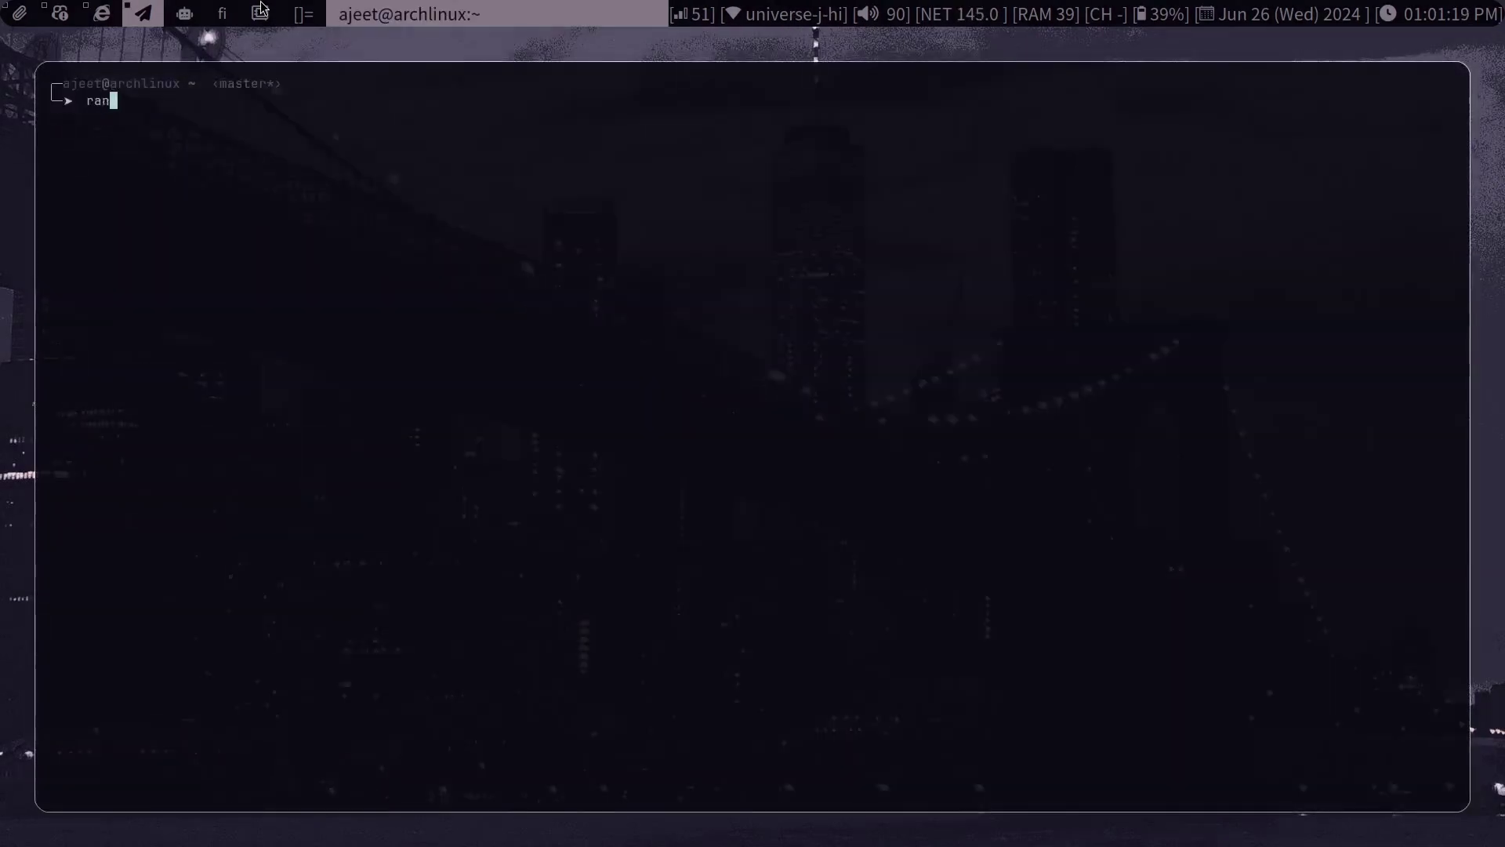
pyautogui.write('g')
pyautogui.hotkey('ctrl', 'u')
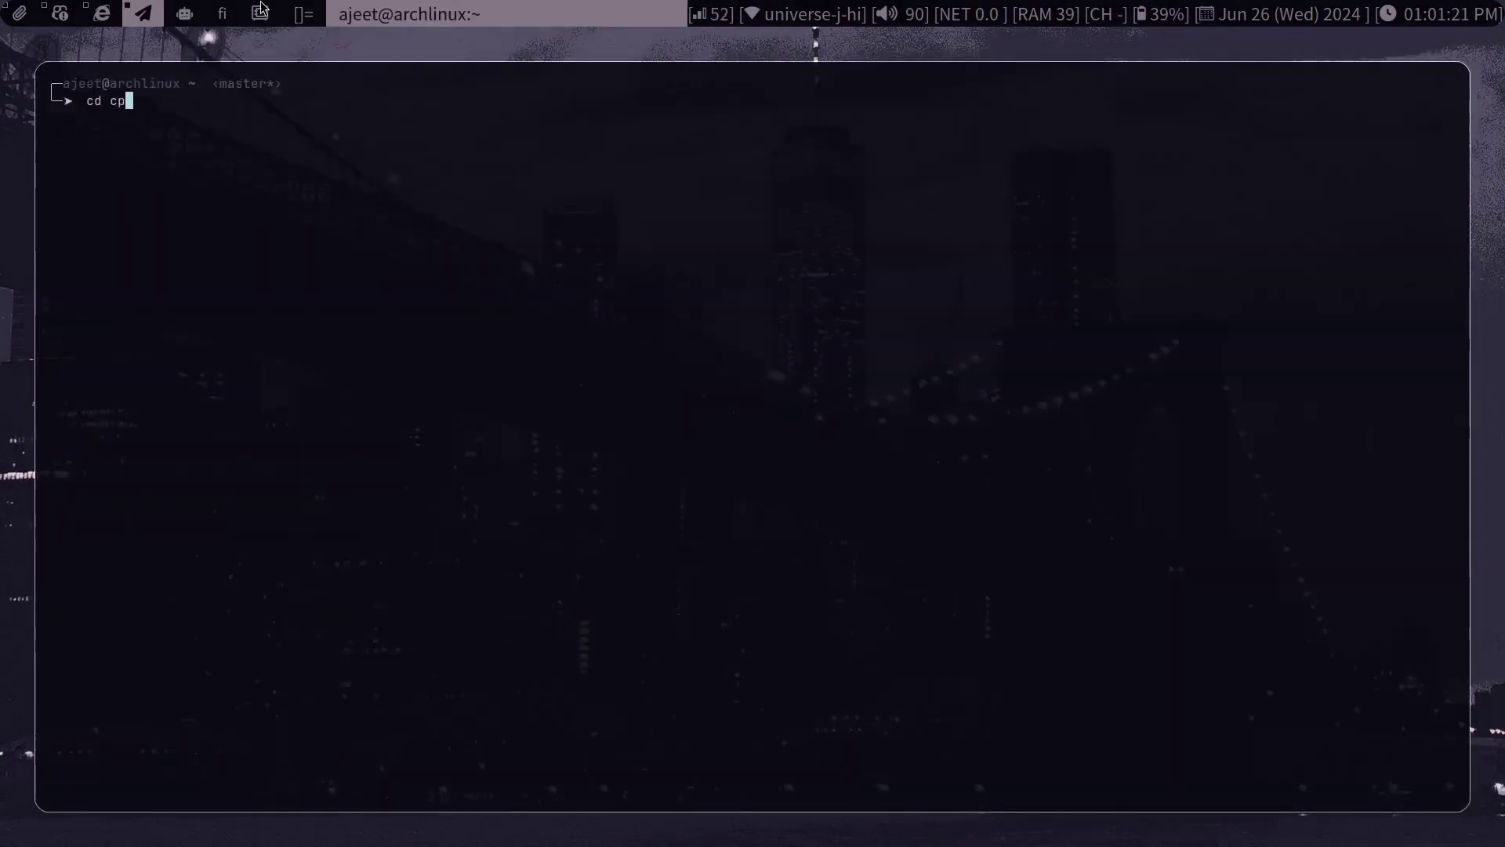
pyautogui.press('Return')
pyautogui.write('nvim .')
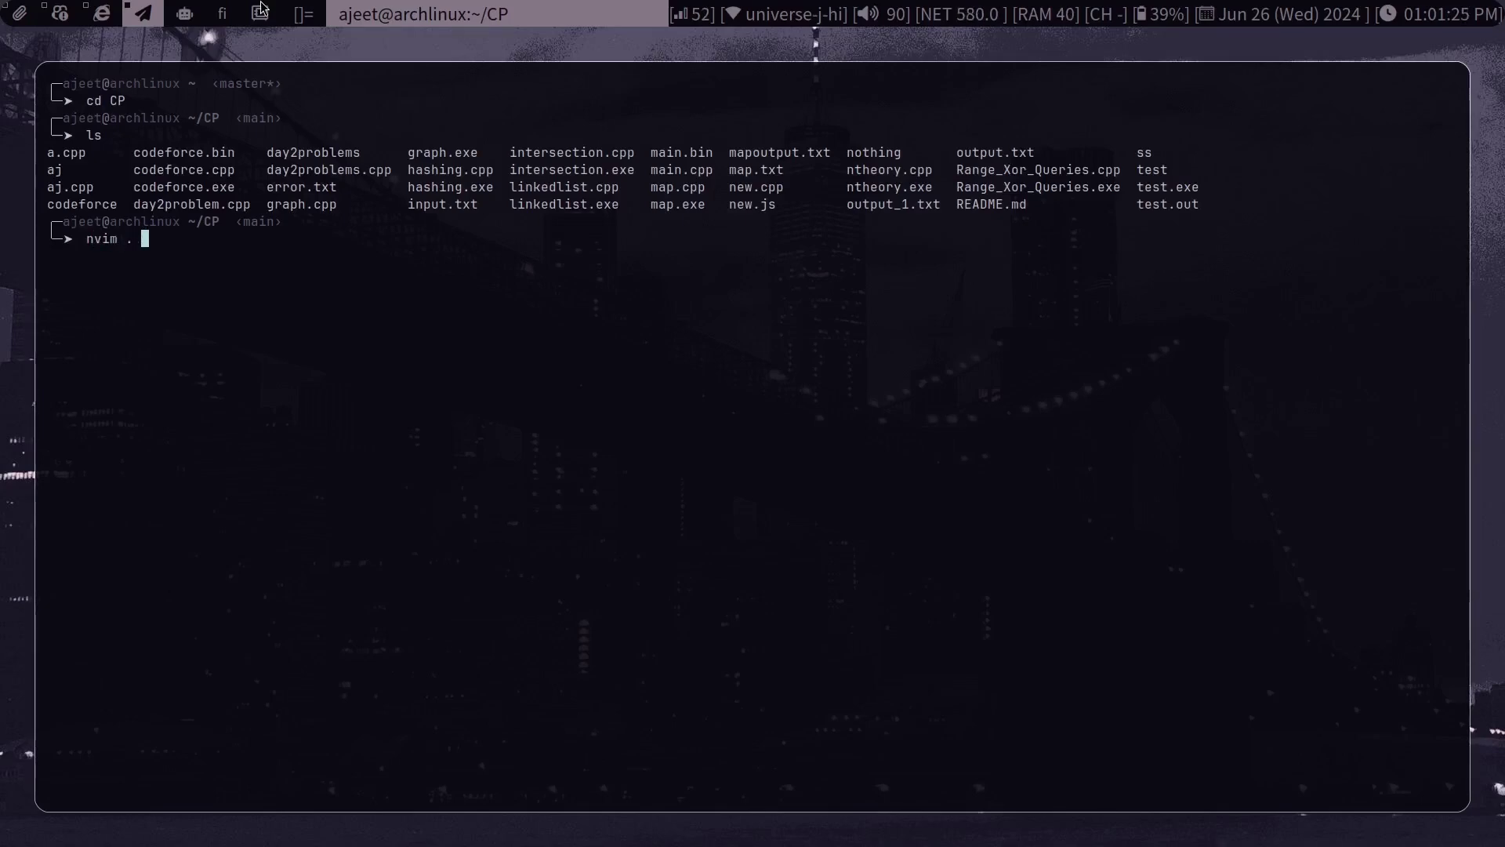
# Open codeforce.cpp from Neovim's file tree and read down to line 72
pyautogui.press('Return')
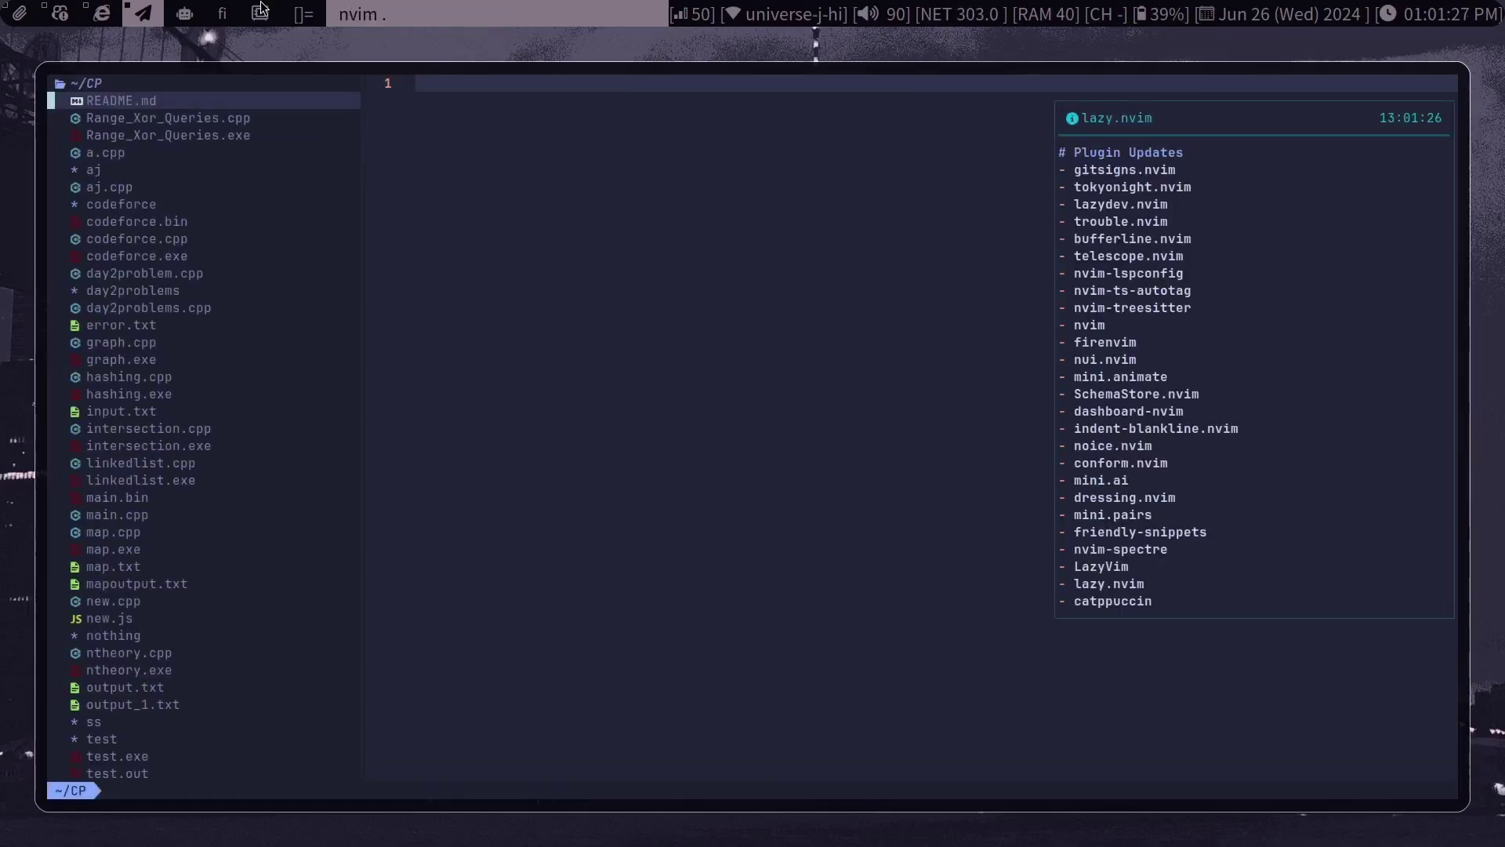
pyautogui.press('j')
pyautogui.press('j')
pyautogui.press('j')
pyautogui.press('j')
pyautogui.press('j')
pyautogui.press('j')
pyautogui.press('j')
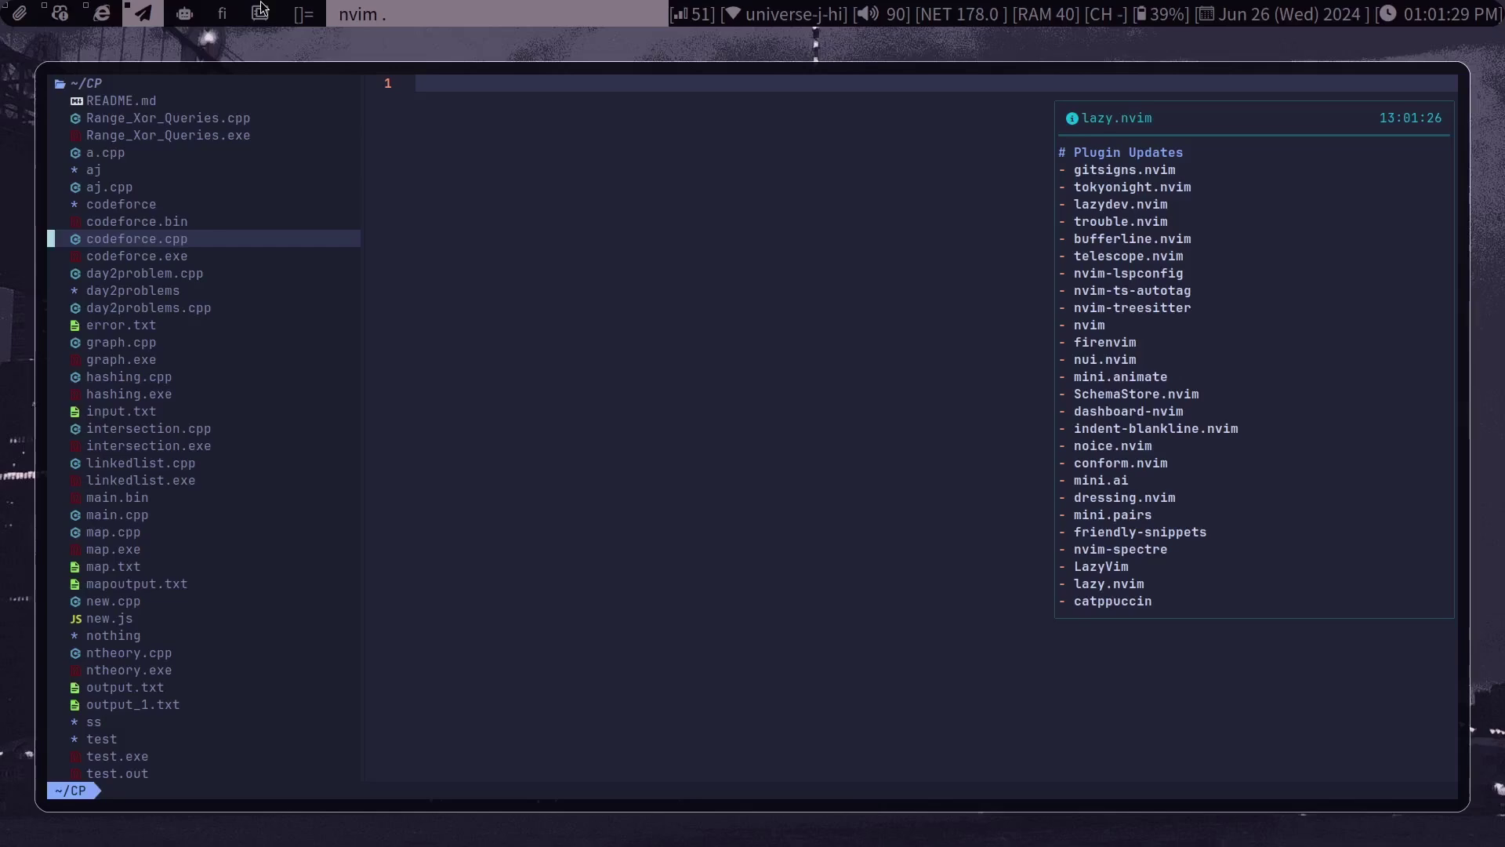
pyautogui.press('Return')
pyautogui.press('g')
pyautogui.press('g')
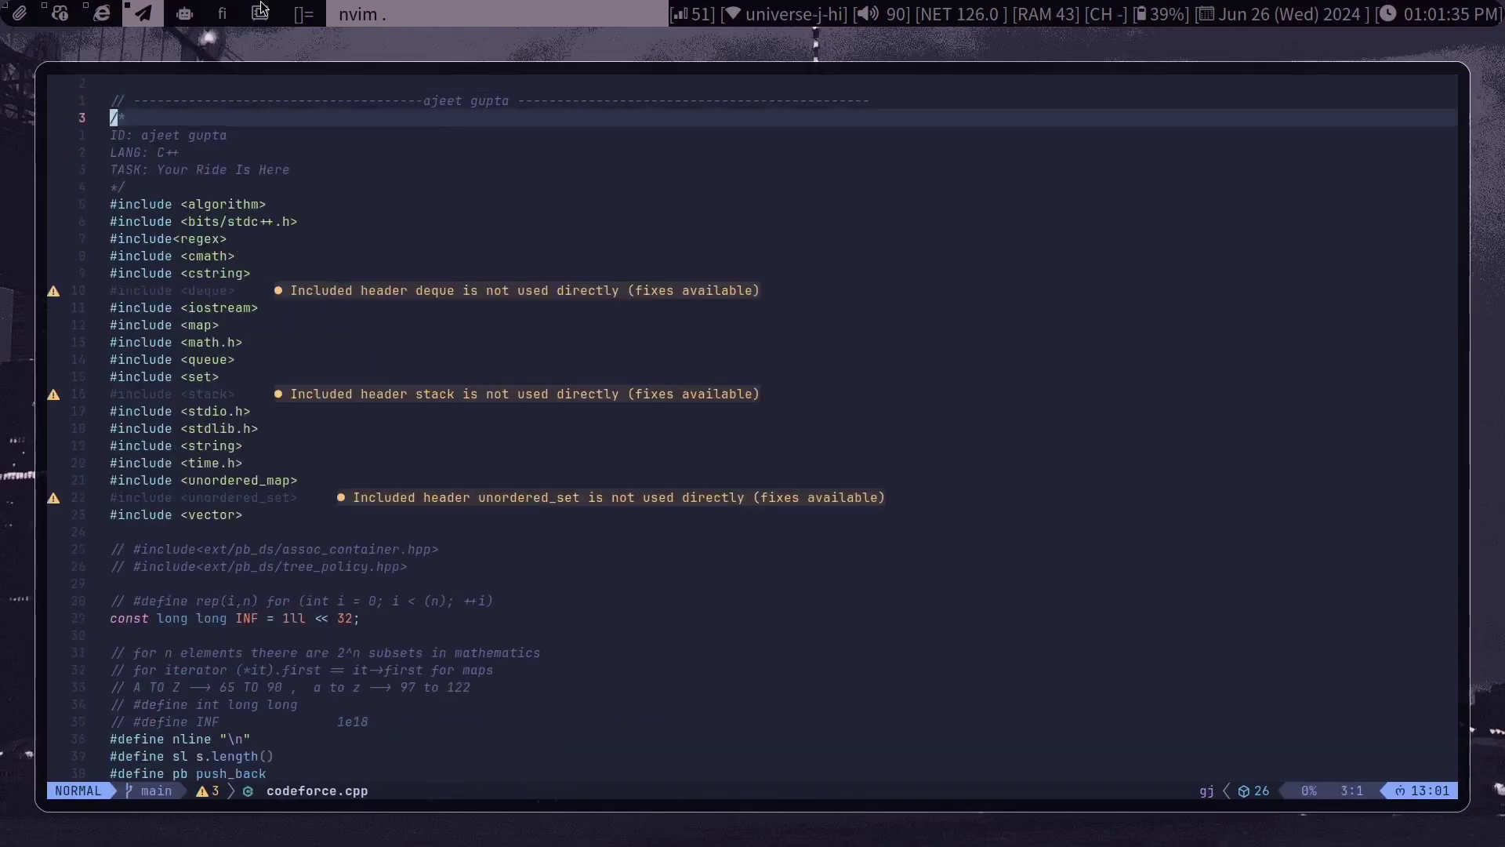
pyautogui.press('j')
pyautogui.press('j')
pyautogui.press('j')
pyautogui.press('j')
pyautogui.press('j')
pyautogui.press('j')
pyautogui.press('j')
pyautogui.press('j')
pyautogui.press('j')
pyautogui.press('j')
pyautogui.press('j')
pyautogui.press('j')
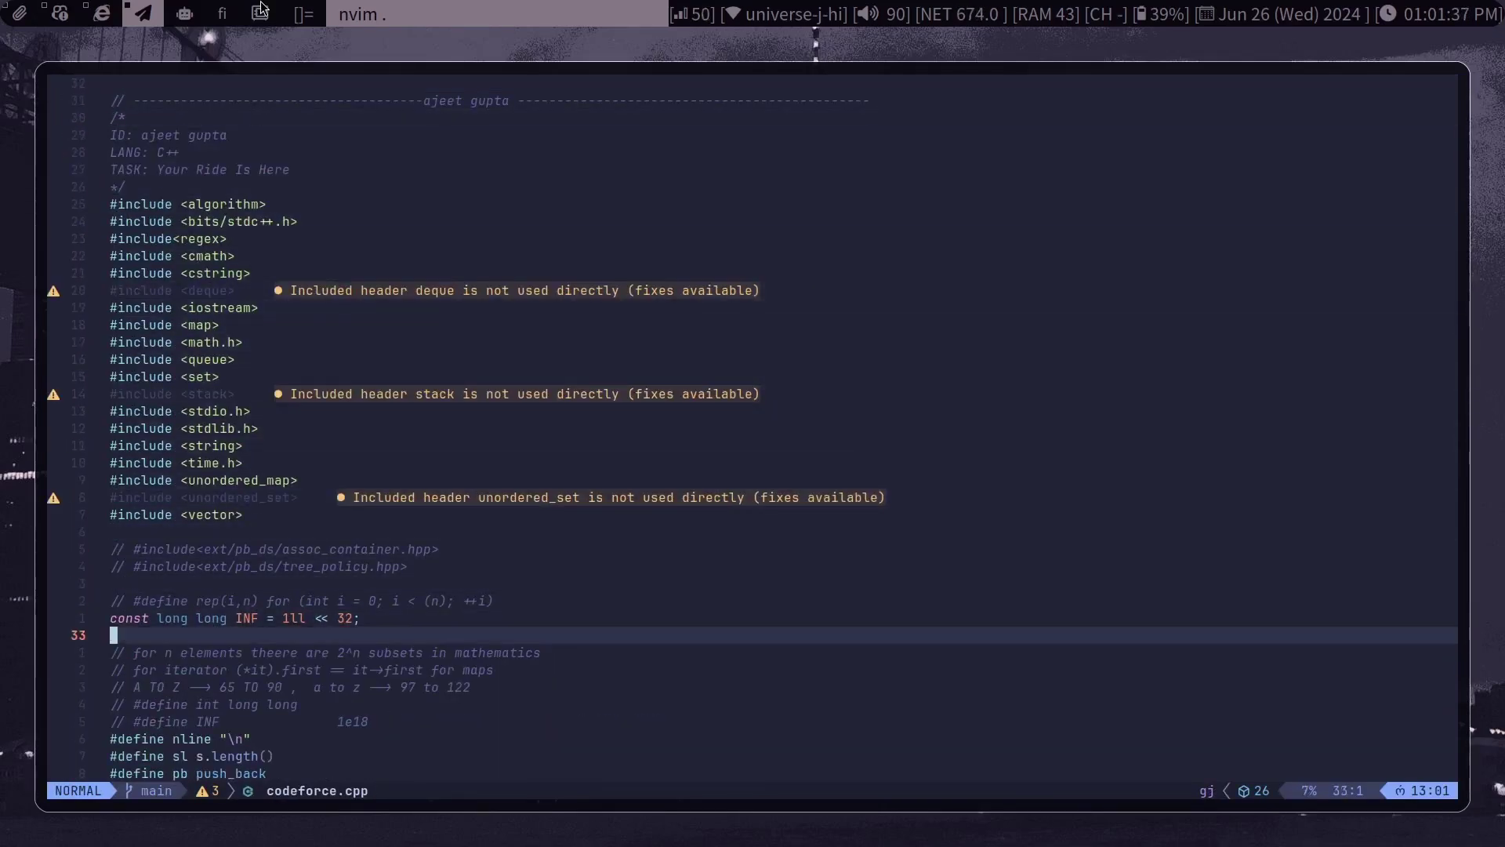
pyautogui.press('j')
pyautogui.press('j')
pyautogui.press('j')
pyautogui.press('j')
pyautogui.press('j')
pyautogui.press('j')
pyautogui.press('j')
pyautogui.press('j')
pyautogui.press('j')
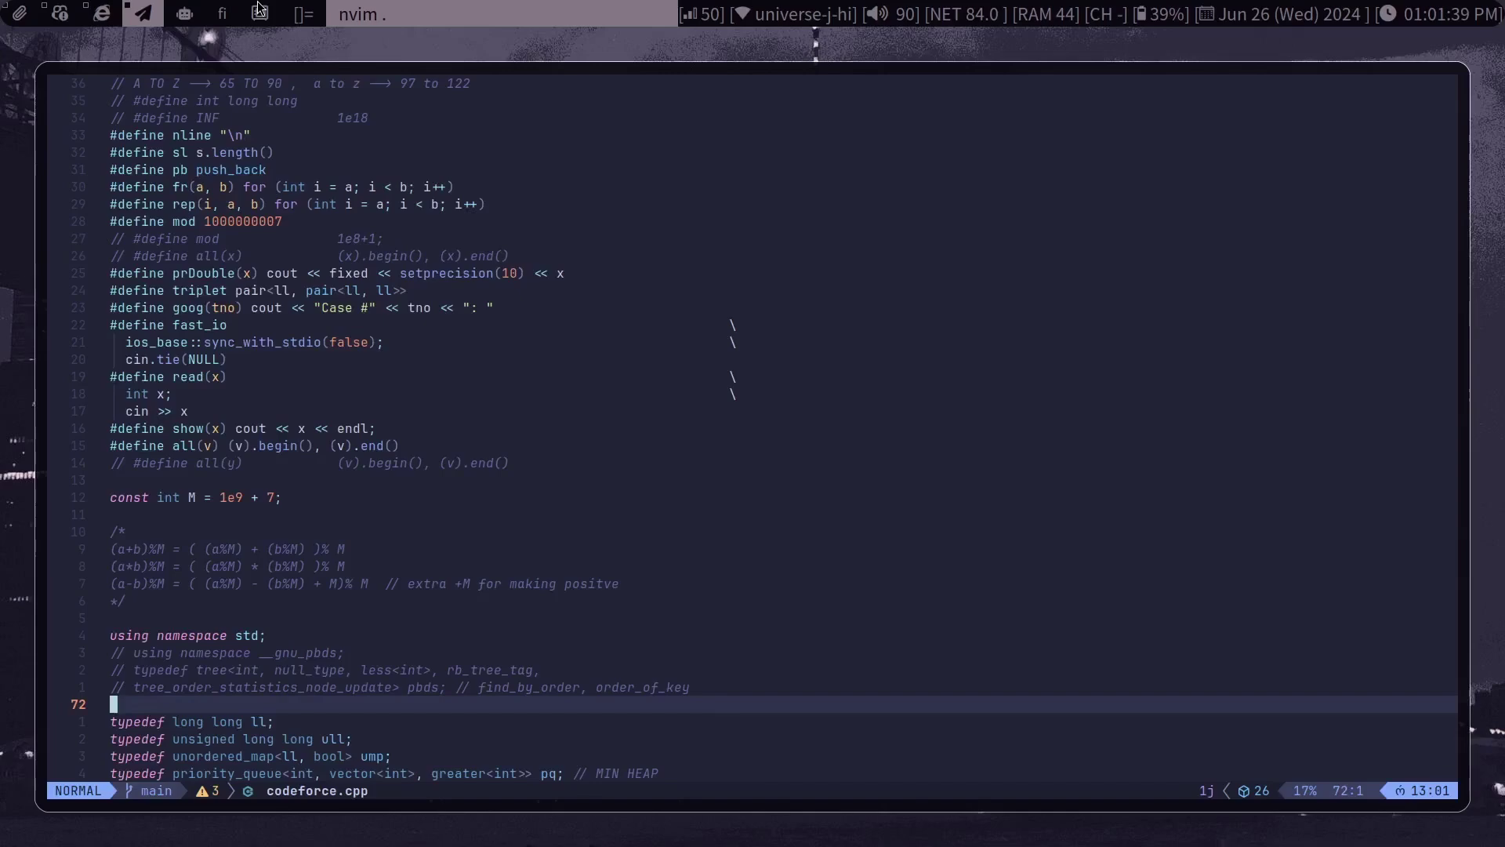
pyautogui.press('j')
pyautogui.press('j')
pyautogui.press('j')
# Tile two extra terminals beside the editor, resize the split, then close one
pyautogui.press('super+Return')
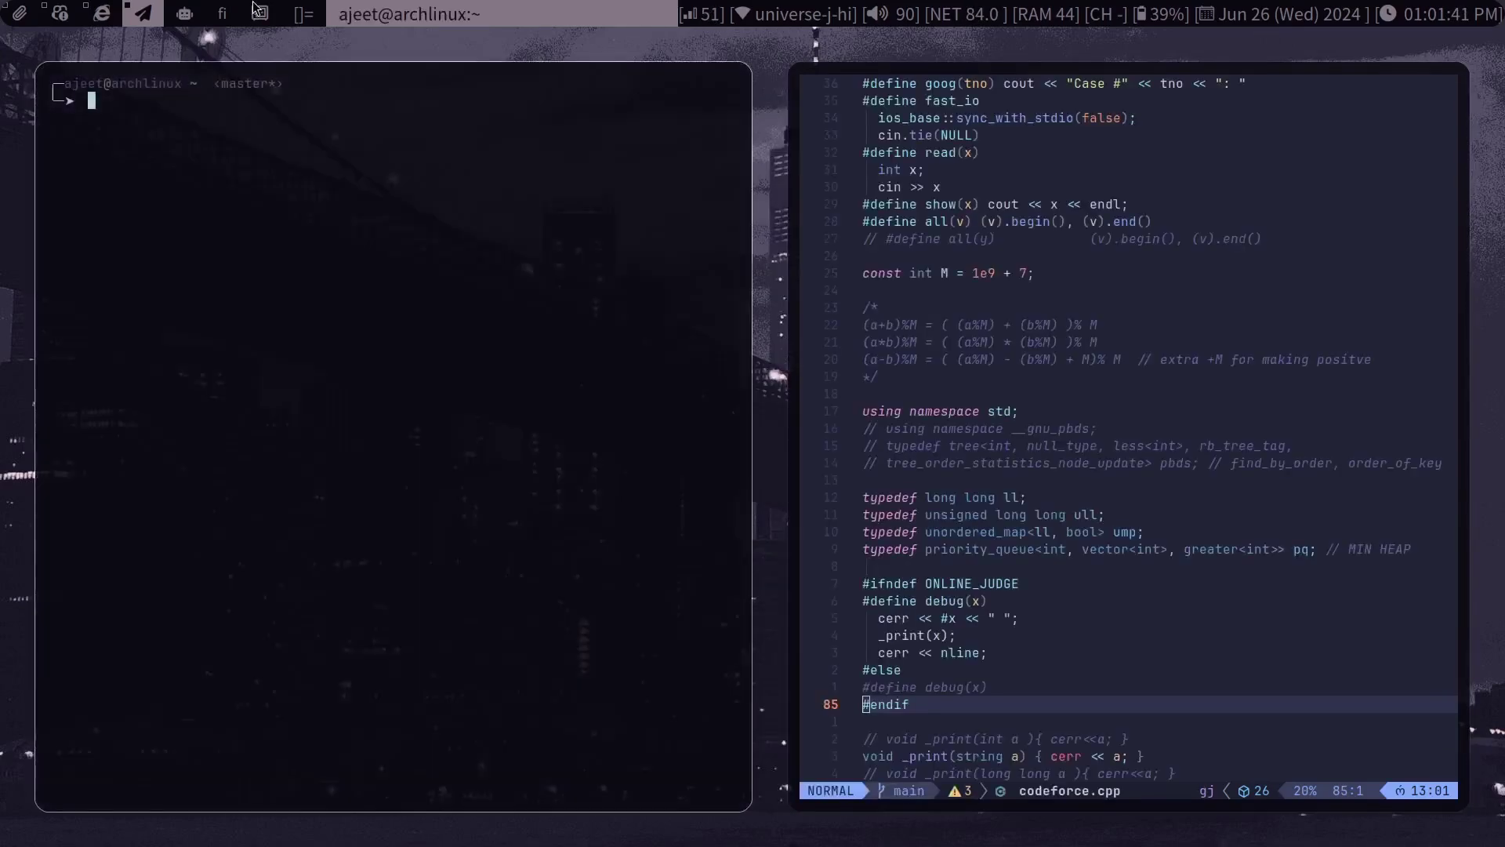
pyautogui.press('super+Return')
pyautogui.press('super+l')
pyautogui.press('super+h')
pyautogui.press('super+h')
pyautogui.press('super+l')
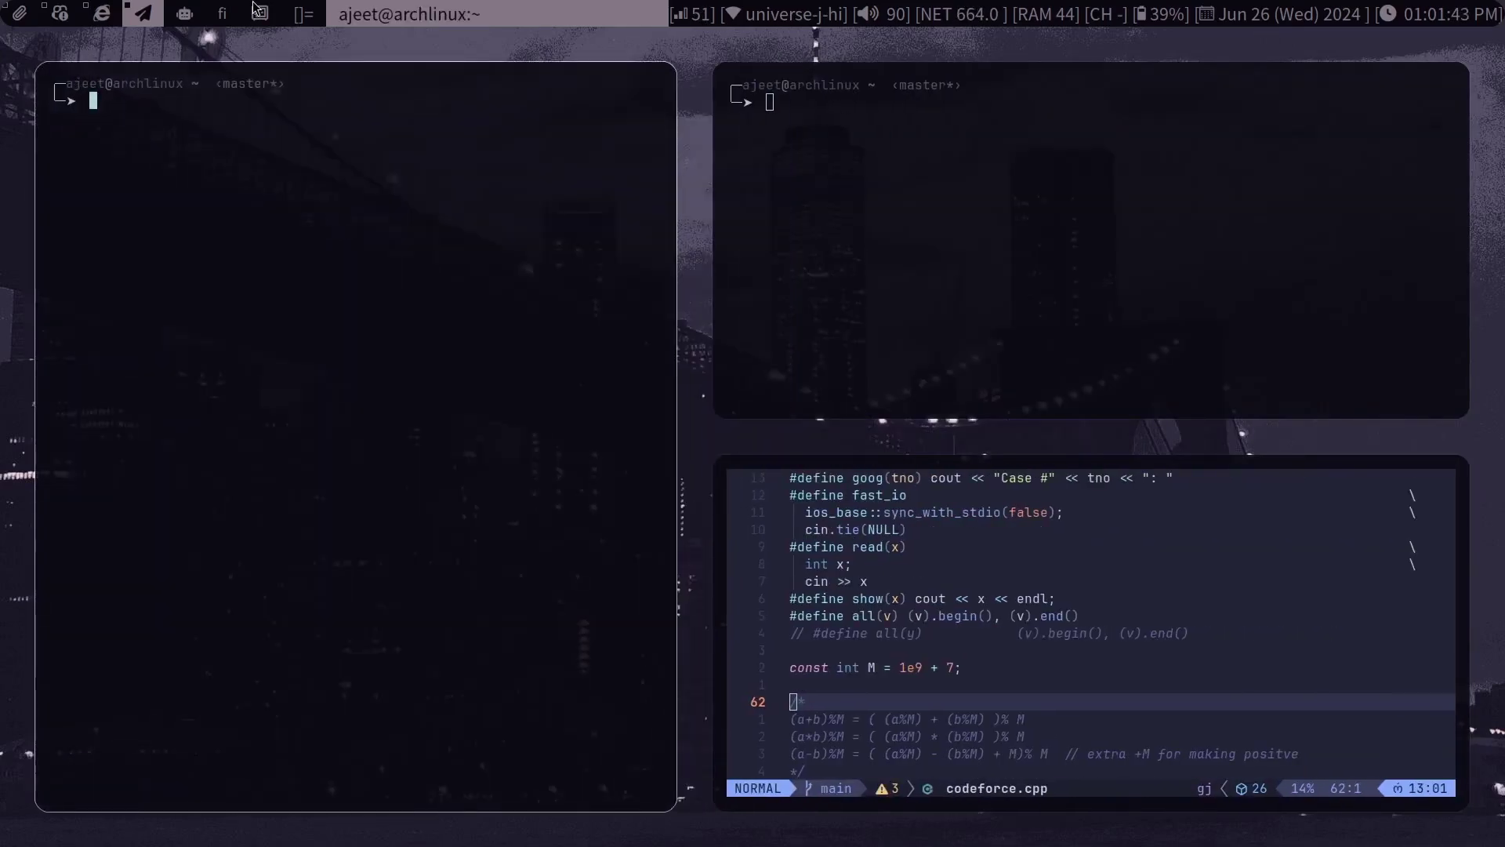
pyautogui.press('super+h')
pyautogui.press('super+shift+c')
pyautogui.press('super+shift+c')
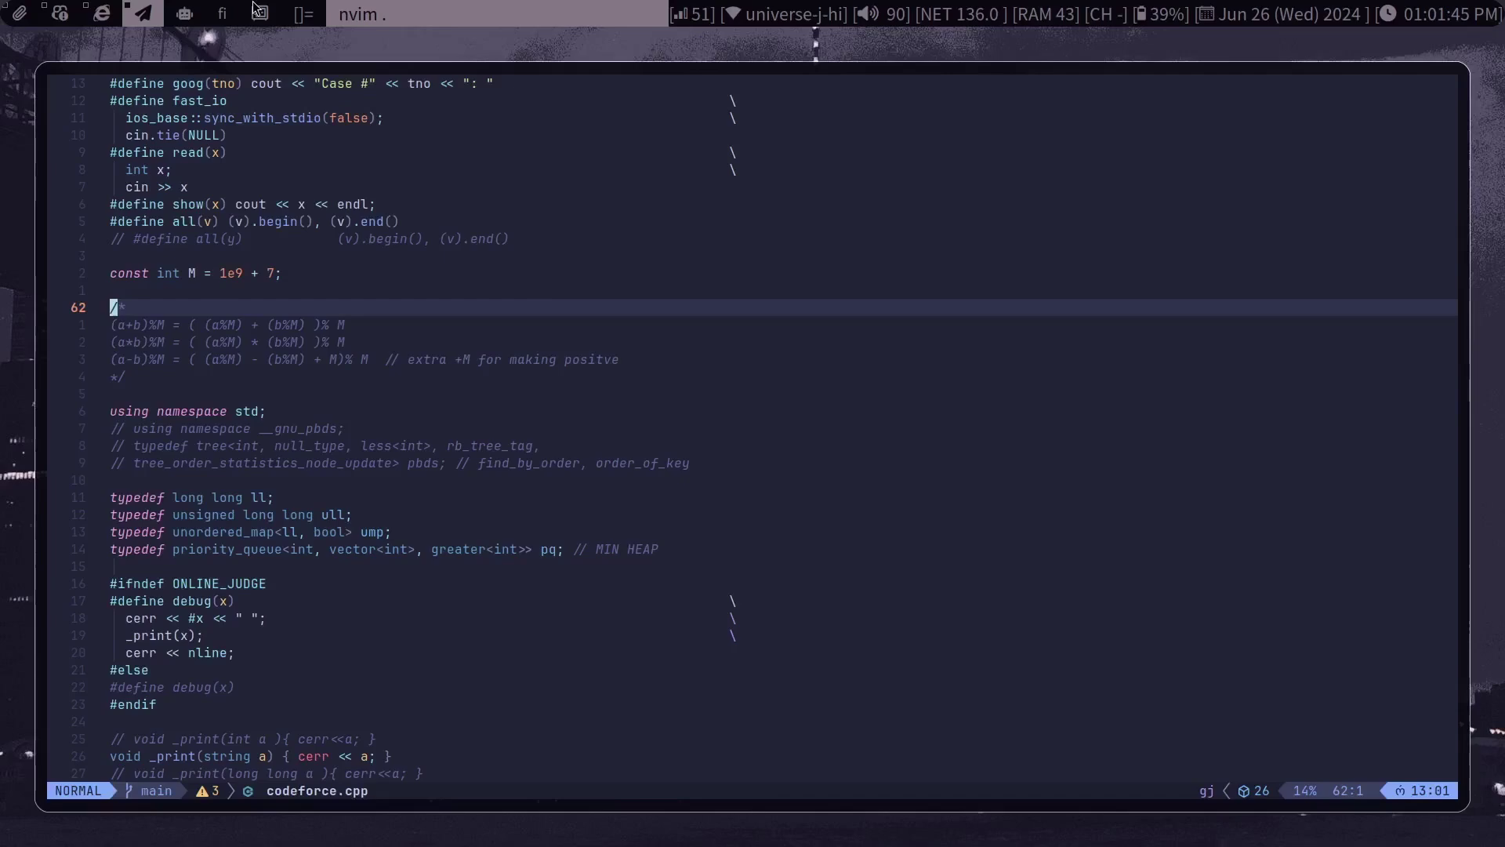
# Cycle through workspaces 2, 1 and 3, ending on the arch-magic repository in the browser
pyautogui.press('super+2')
pyautogui.press('super+1')
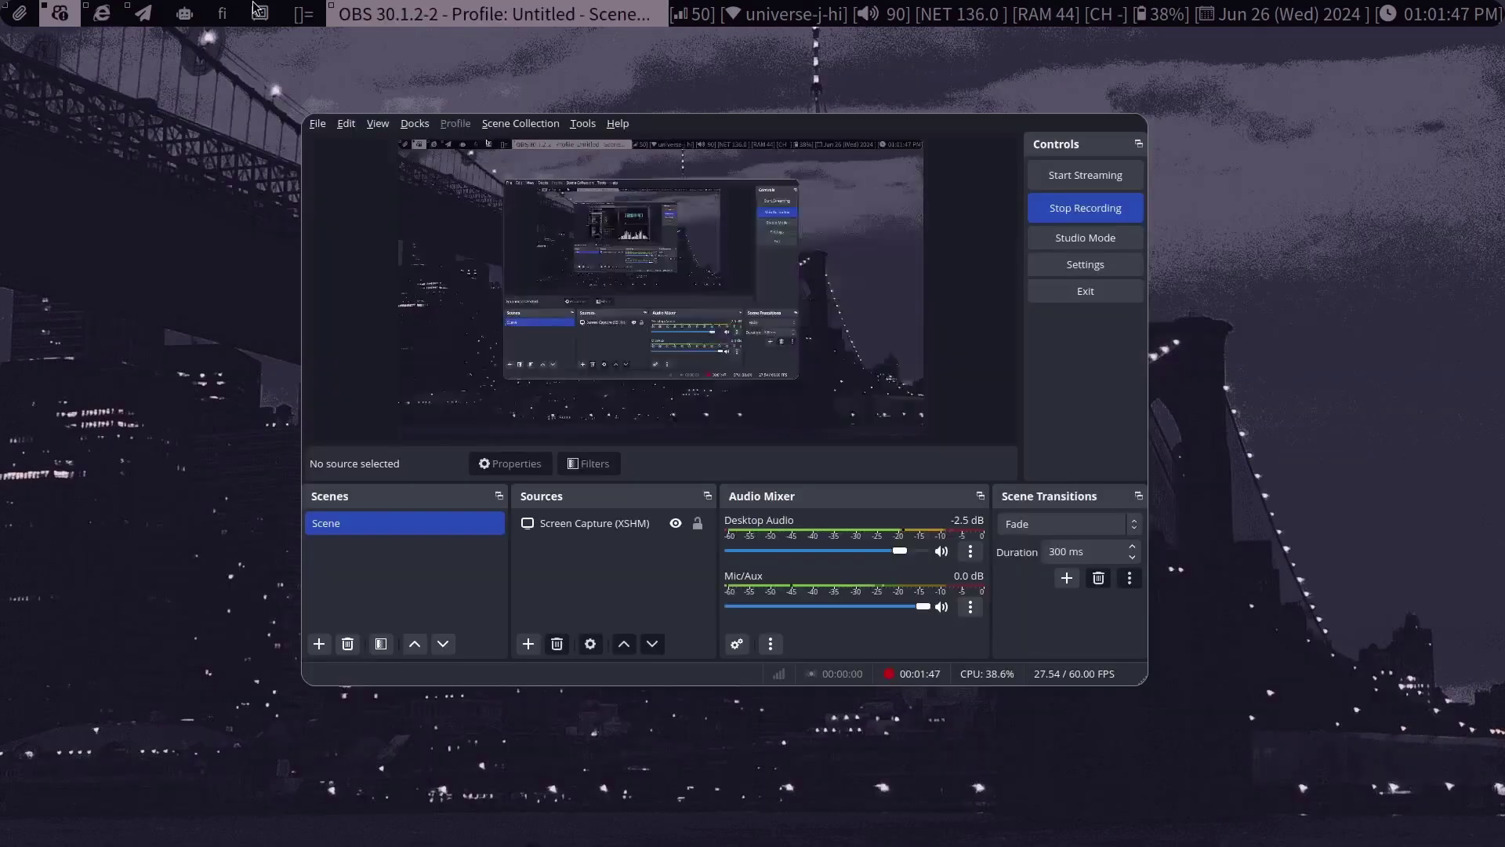
pyautogui.press('super+3')
pyautogui.press('super+2')
pyautogui.press('super+1')
pyautogui.press('super+3')
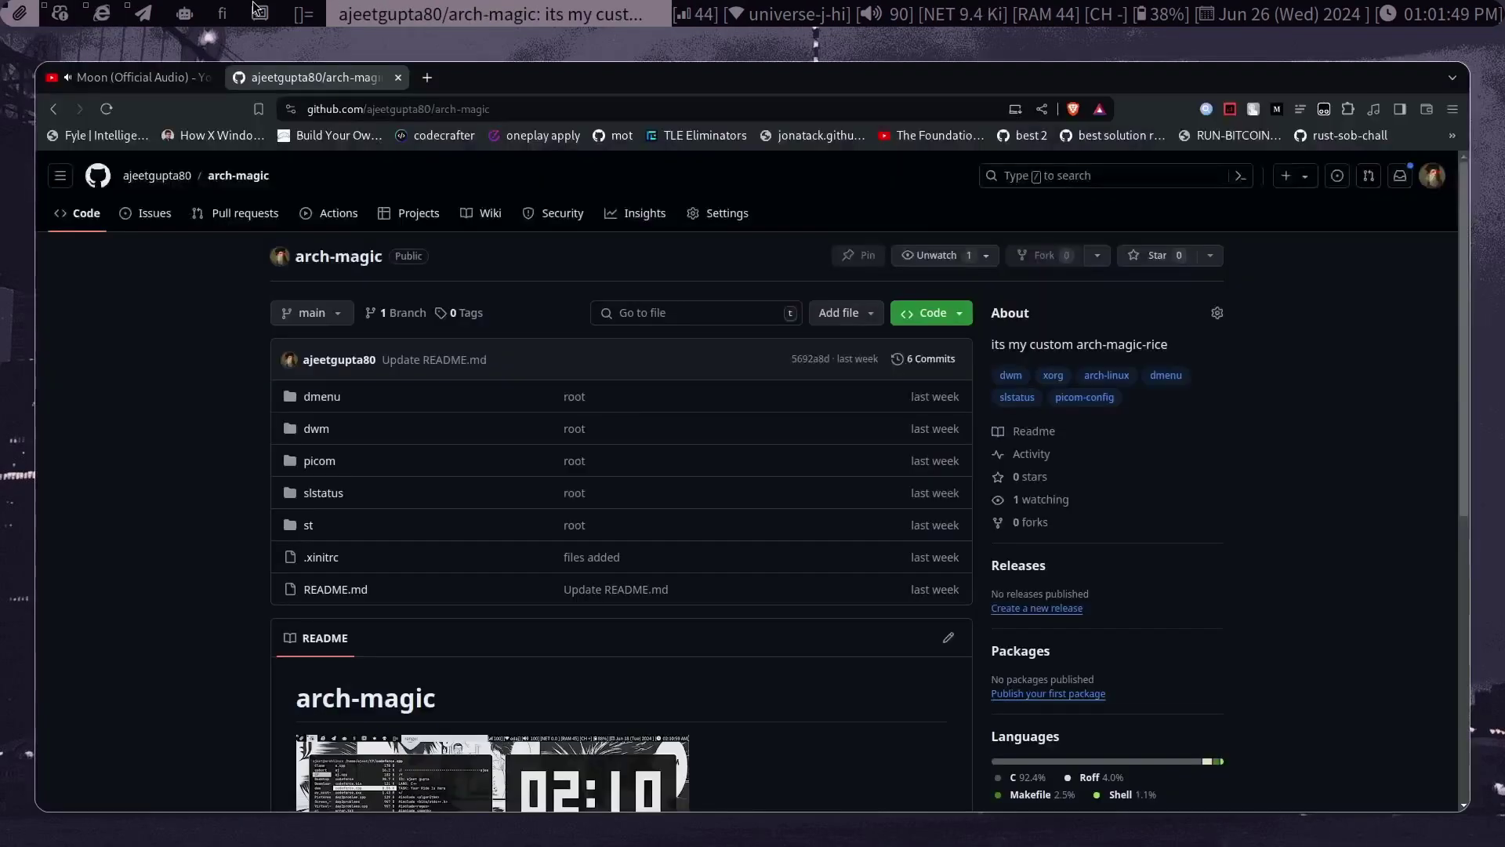
# Open ajeetgupta80's GitHub profile from the breadcrumb, then return to workspace 2
pyautogui.click(157, 175)
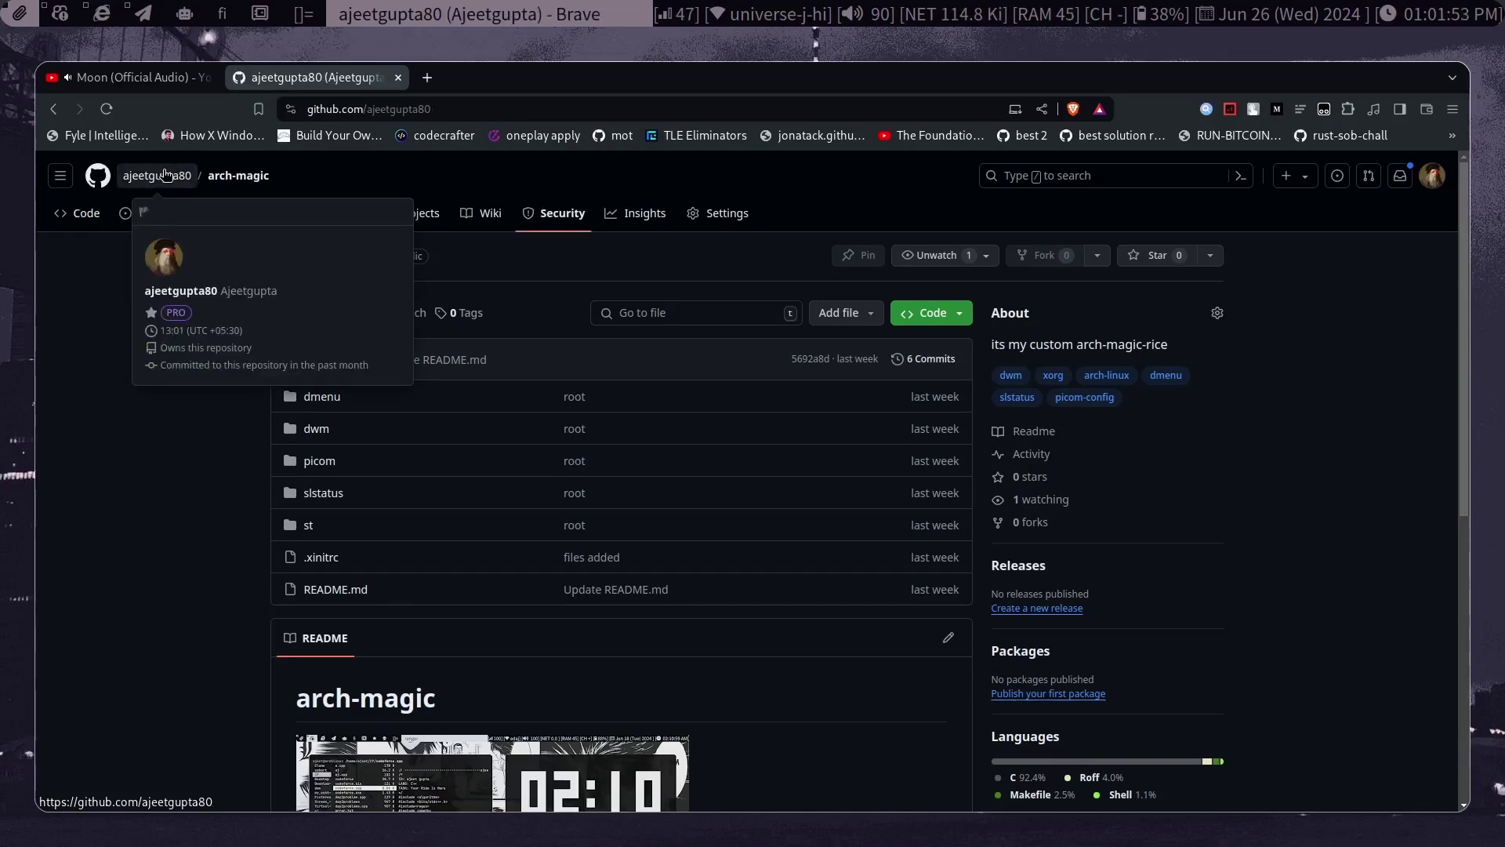
pyautogui.scroll(-1, 686, 661)
pyautogui.scroll(-3, 688, 663)
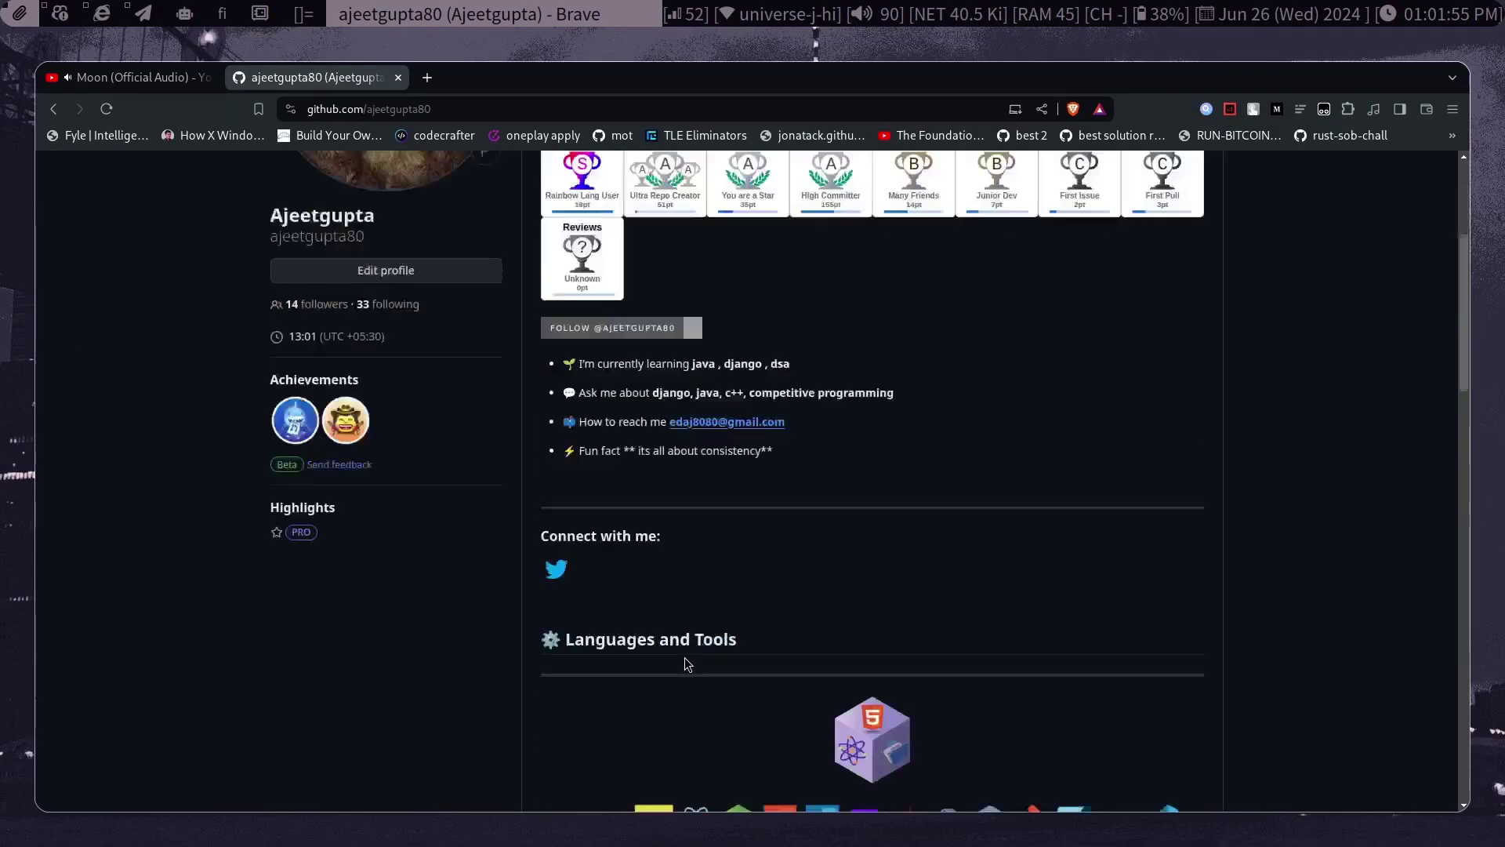
pyautogui.scroll(-1, 687, 663)
pyautogui.scroll(6, 706, 353)
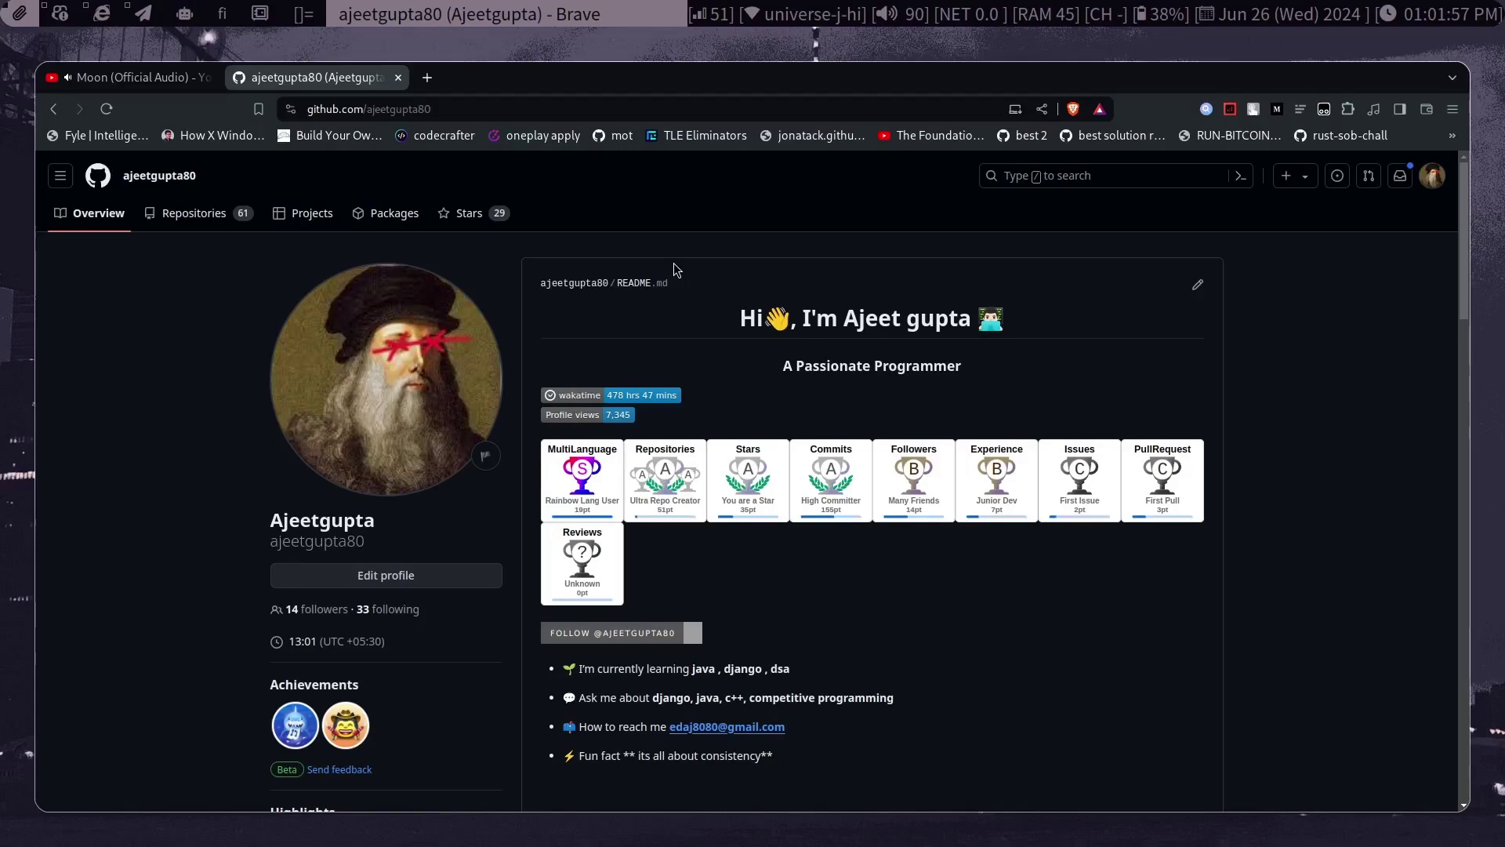
pyautogui.press('super+2')
# Flip between workspaces 3 and 4, cycle window focus, and narrow the master area
pyautogui.press('super+3')
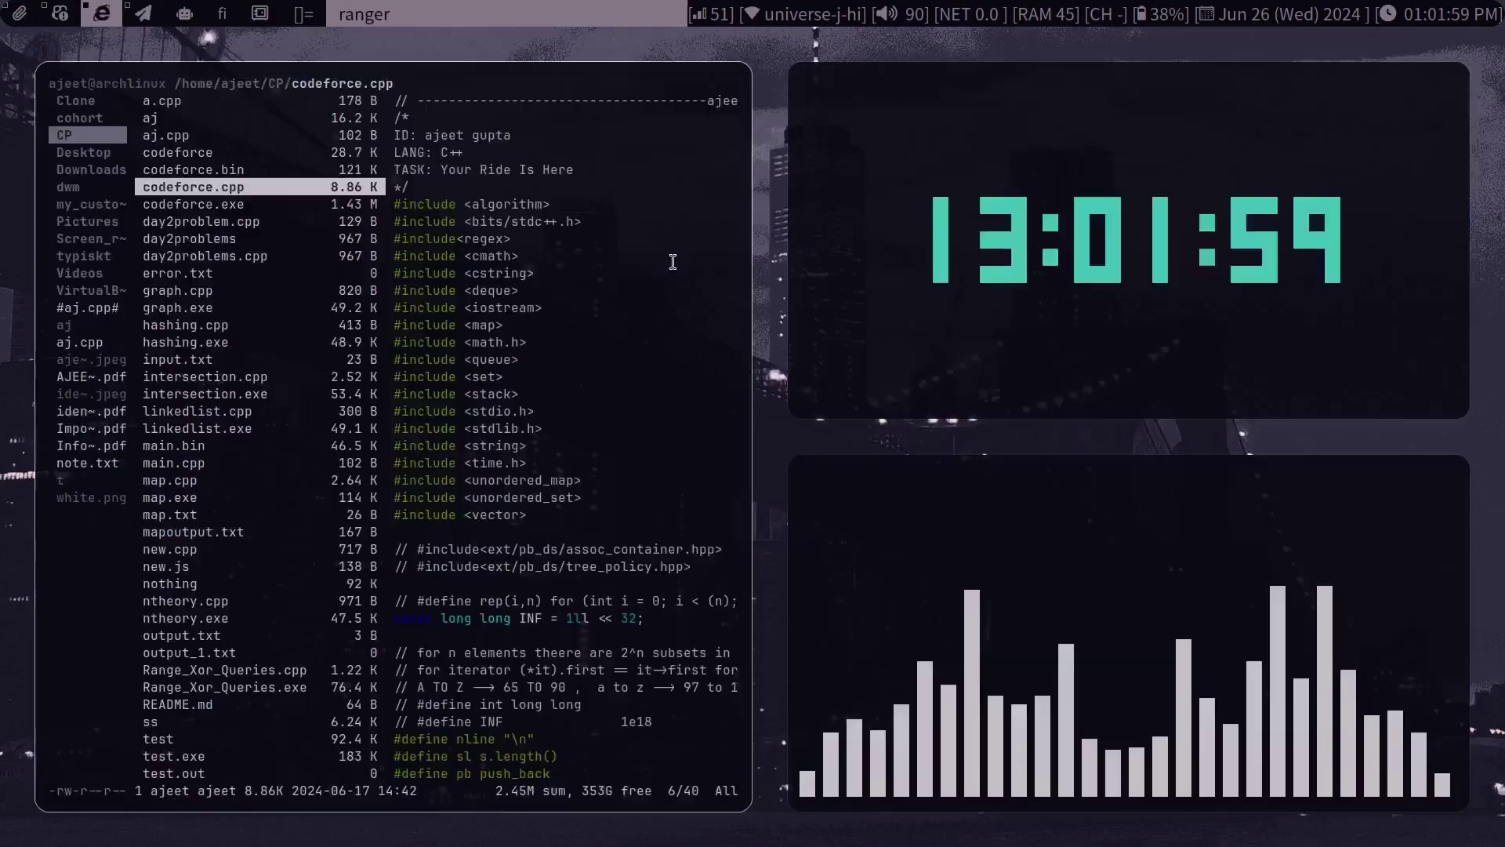
pyautogui.press('super+4')
pyautogui.press('super+3')
pyautogui.press('super+4')
pyautogui.press('super+3')
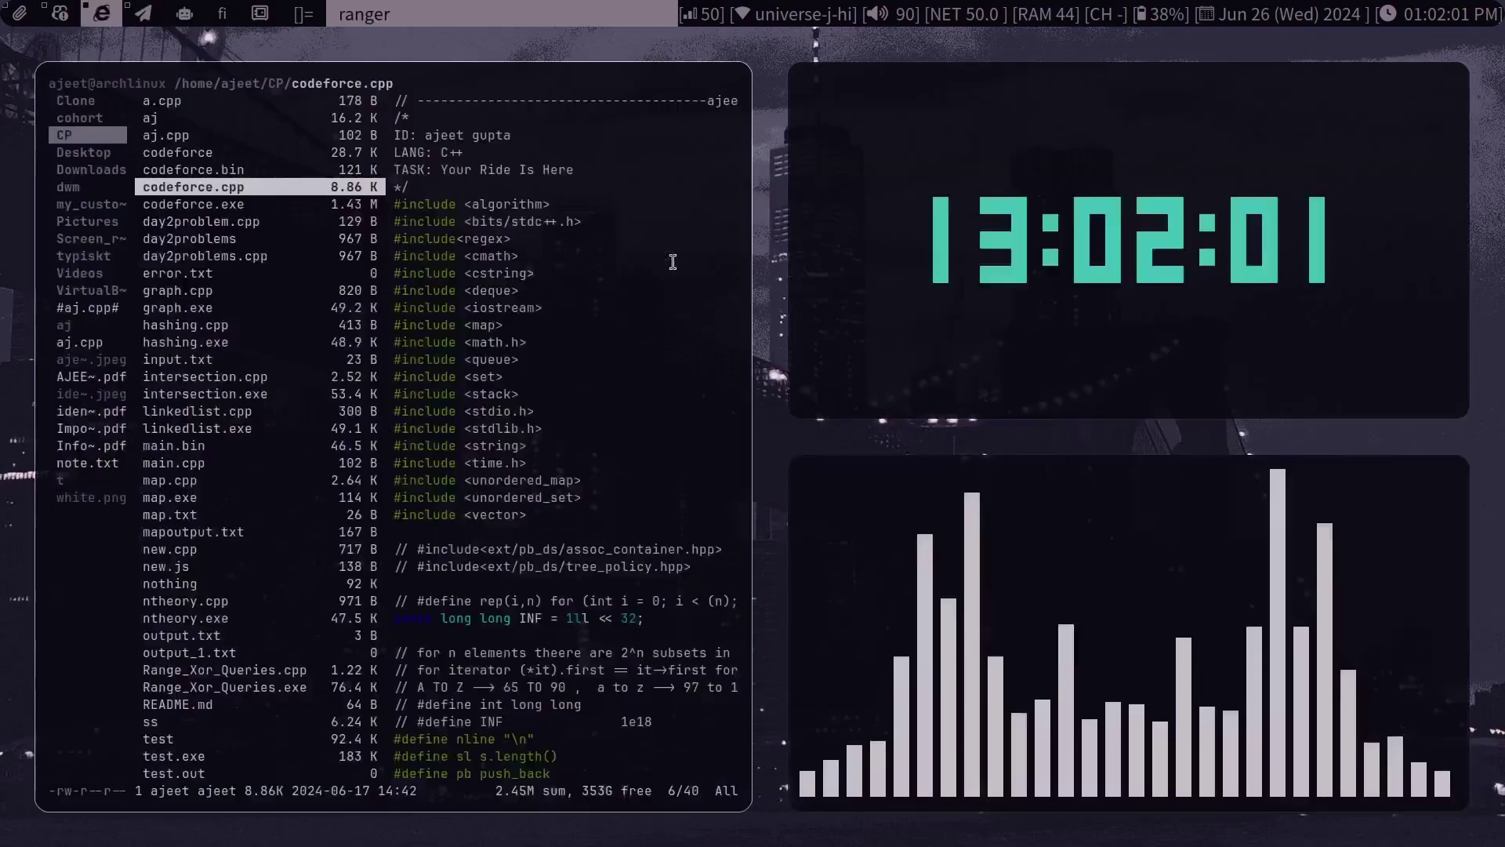
pyautogui.press('super+k')
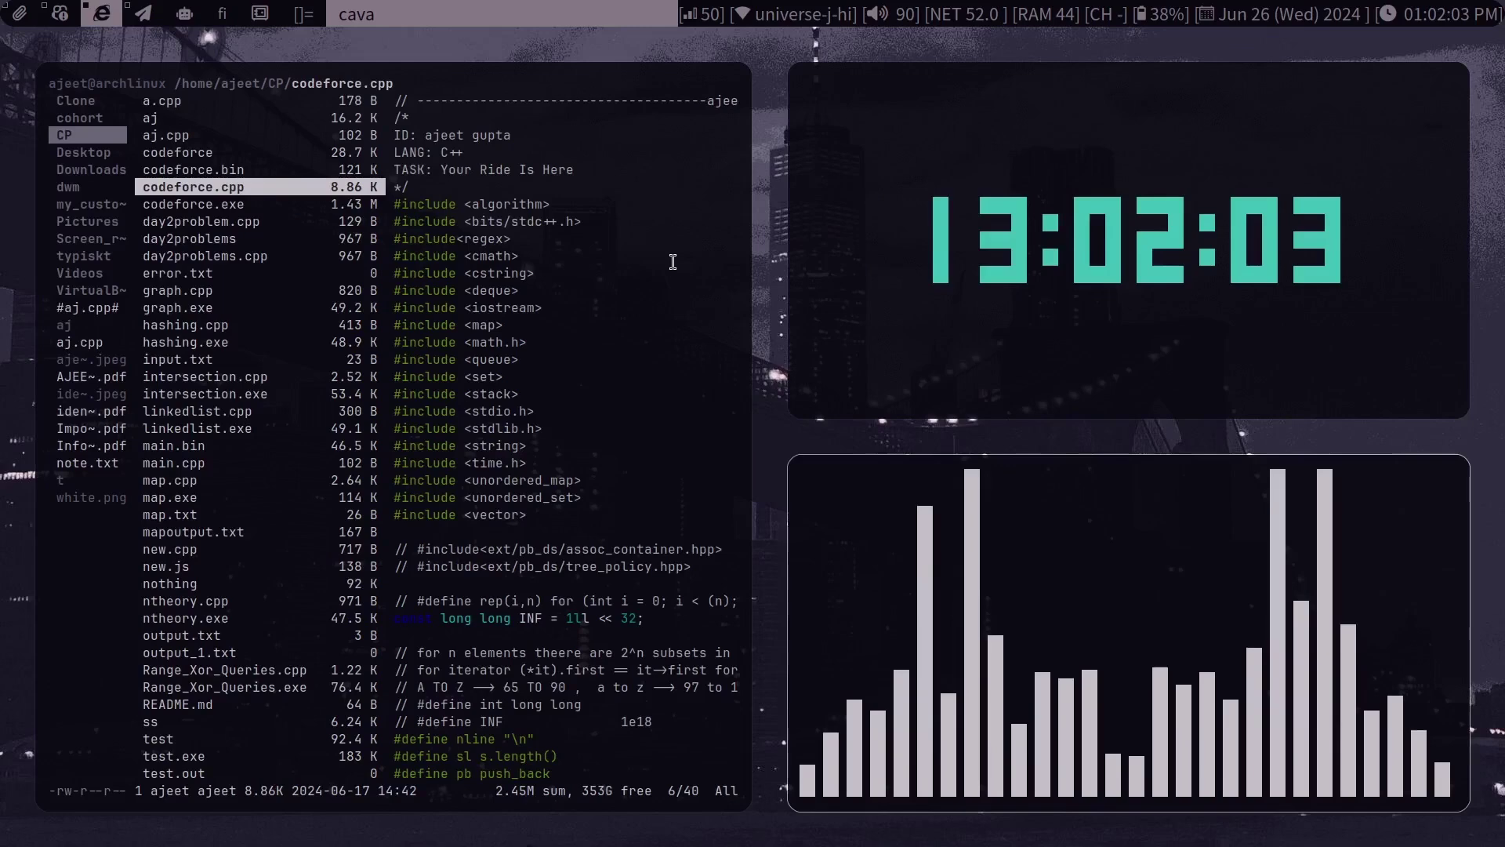
pyautogui.press('super+j')
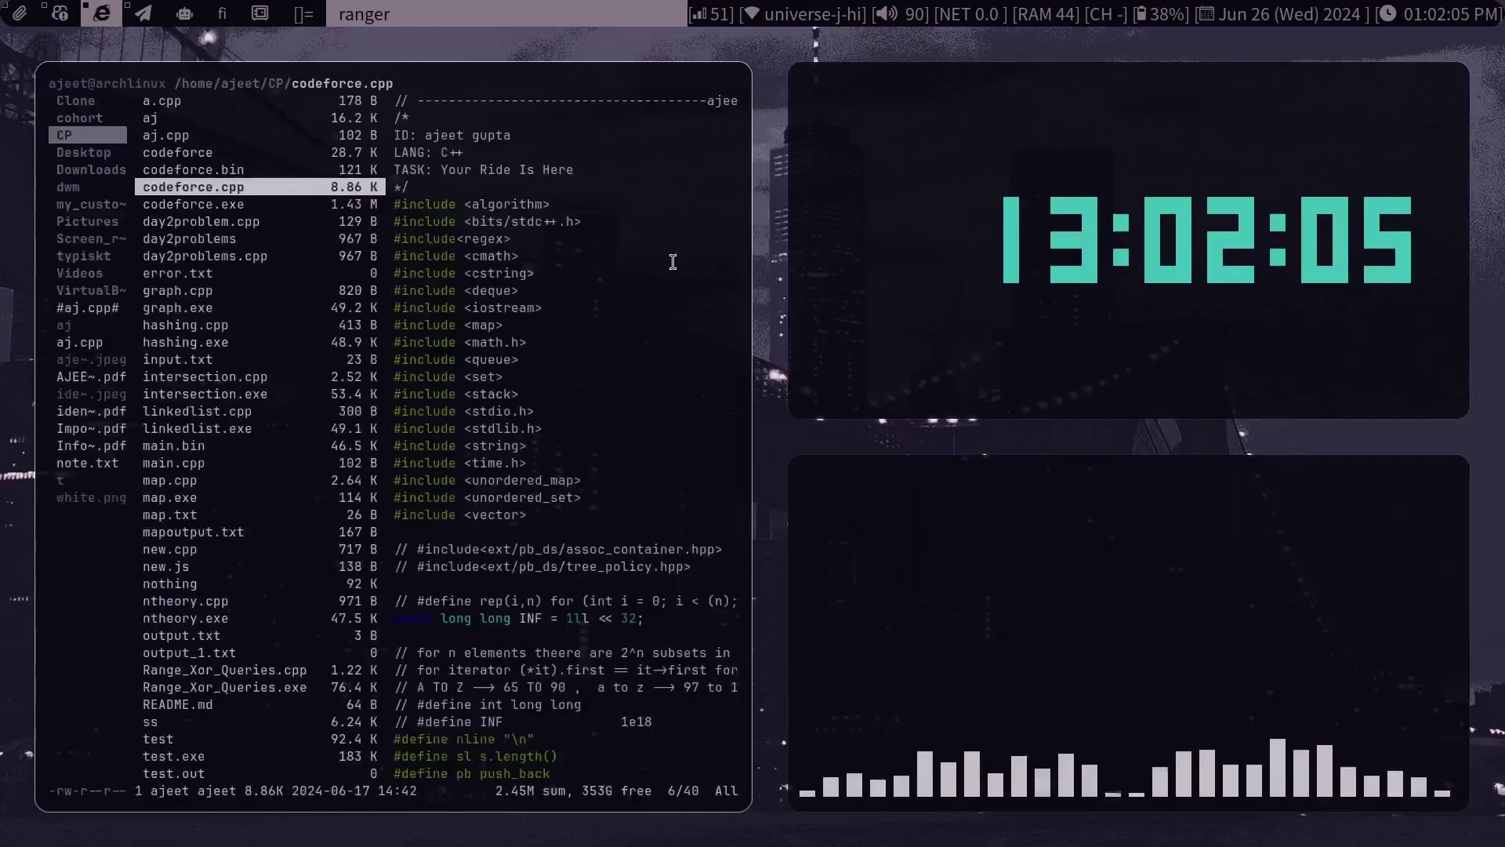
pyautogui.press('super+h')
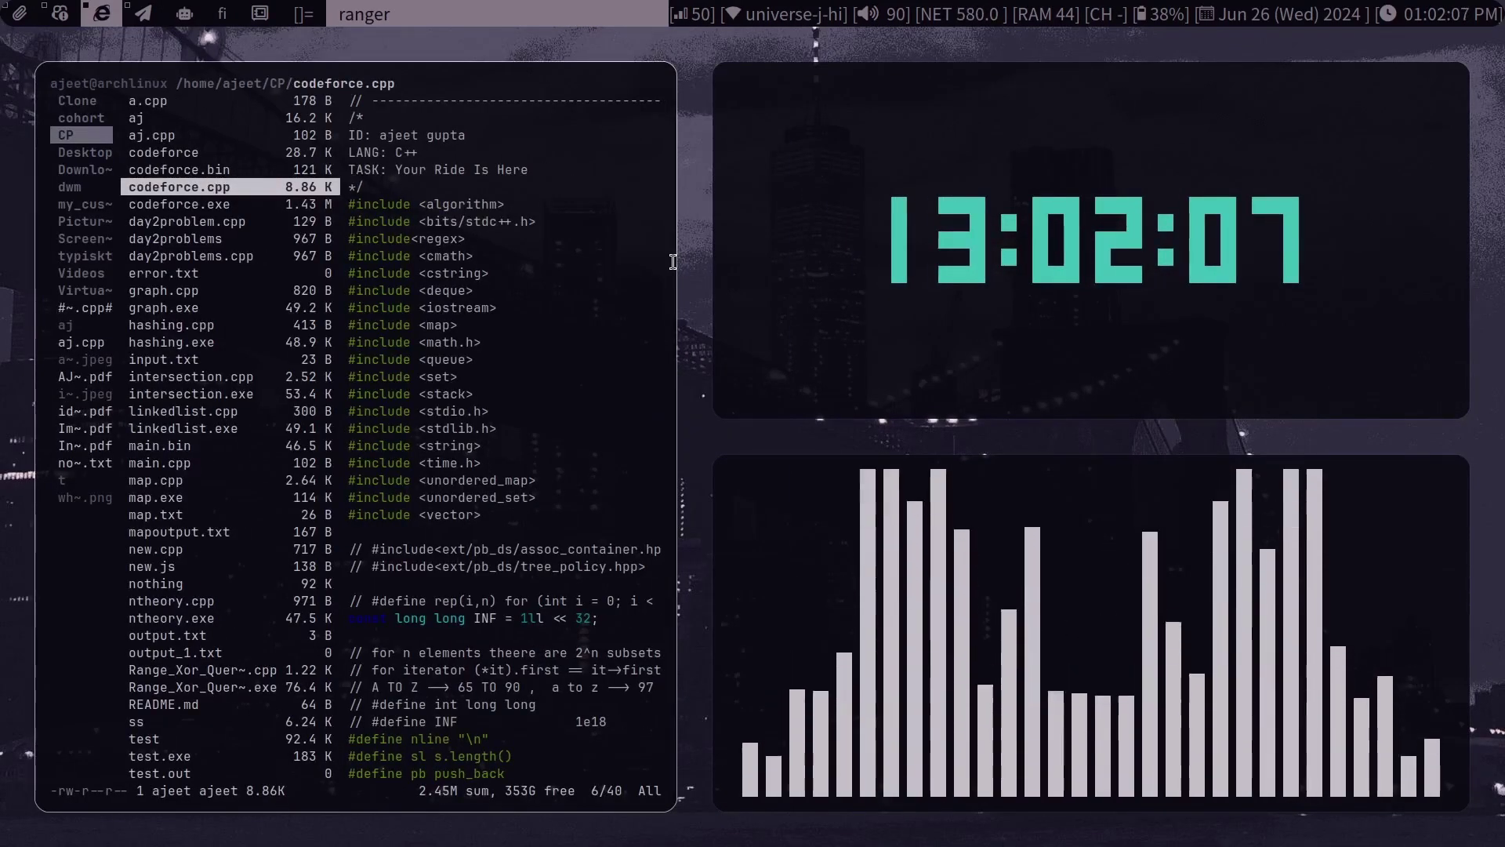
# Open a terminal on an empty workspace and browse ranger into the Clone folder
pyautogui.press('super+2')
pyautogui.press('super+3')
pyautogui.press('super+Return')
pyautogui.write('ra')
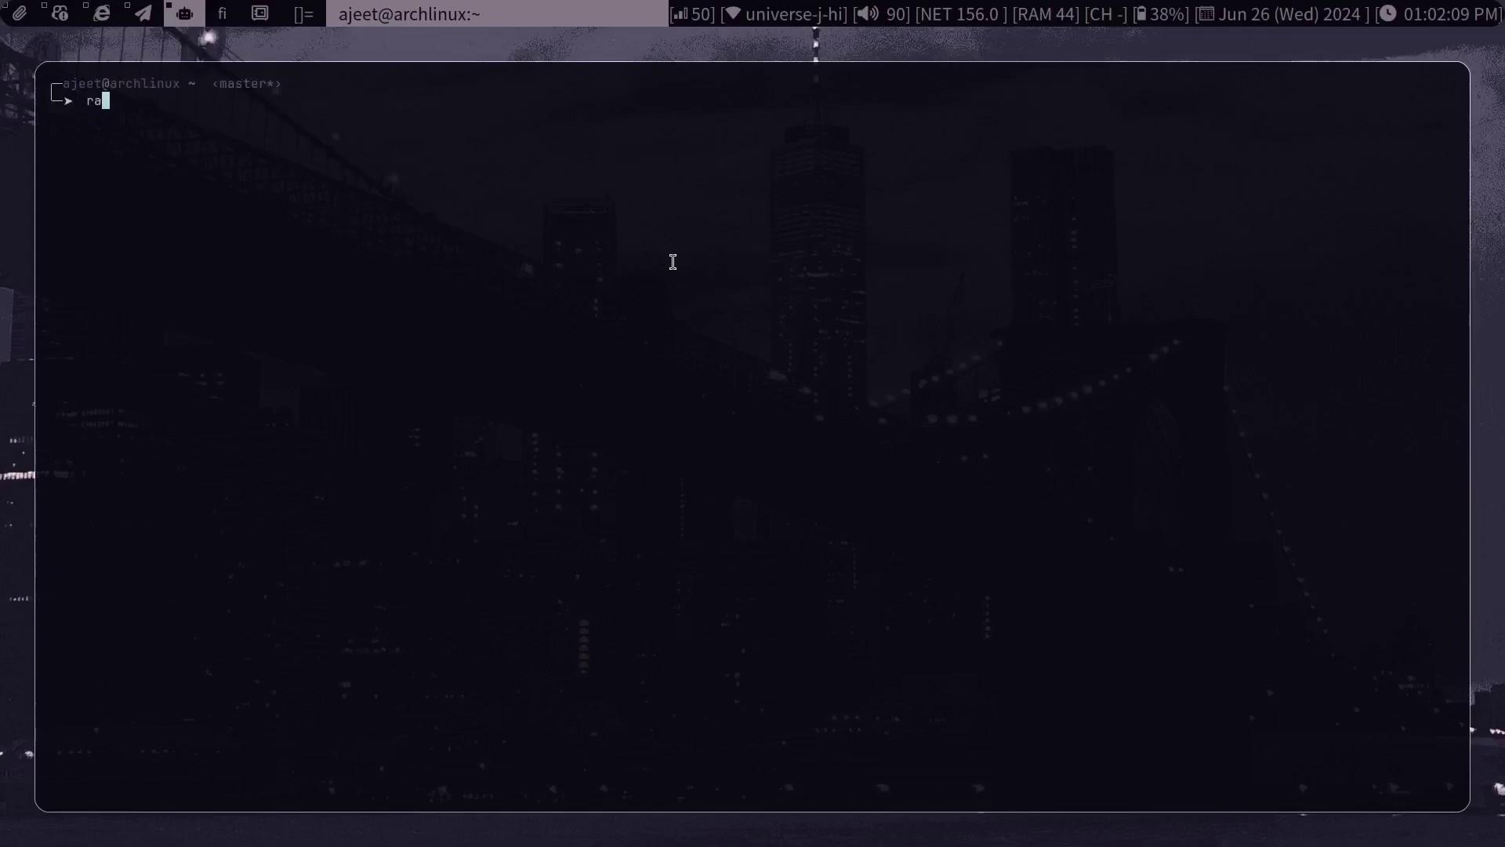
pyautogui.write('nger')
pyautogui.press('j')
pyautogui.press('j')
pyautogui.press('j')
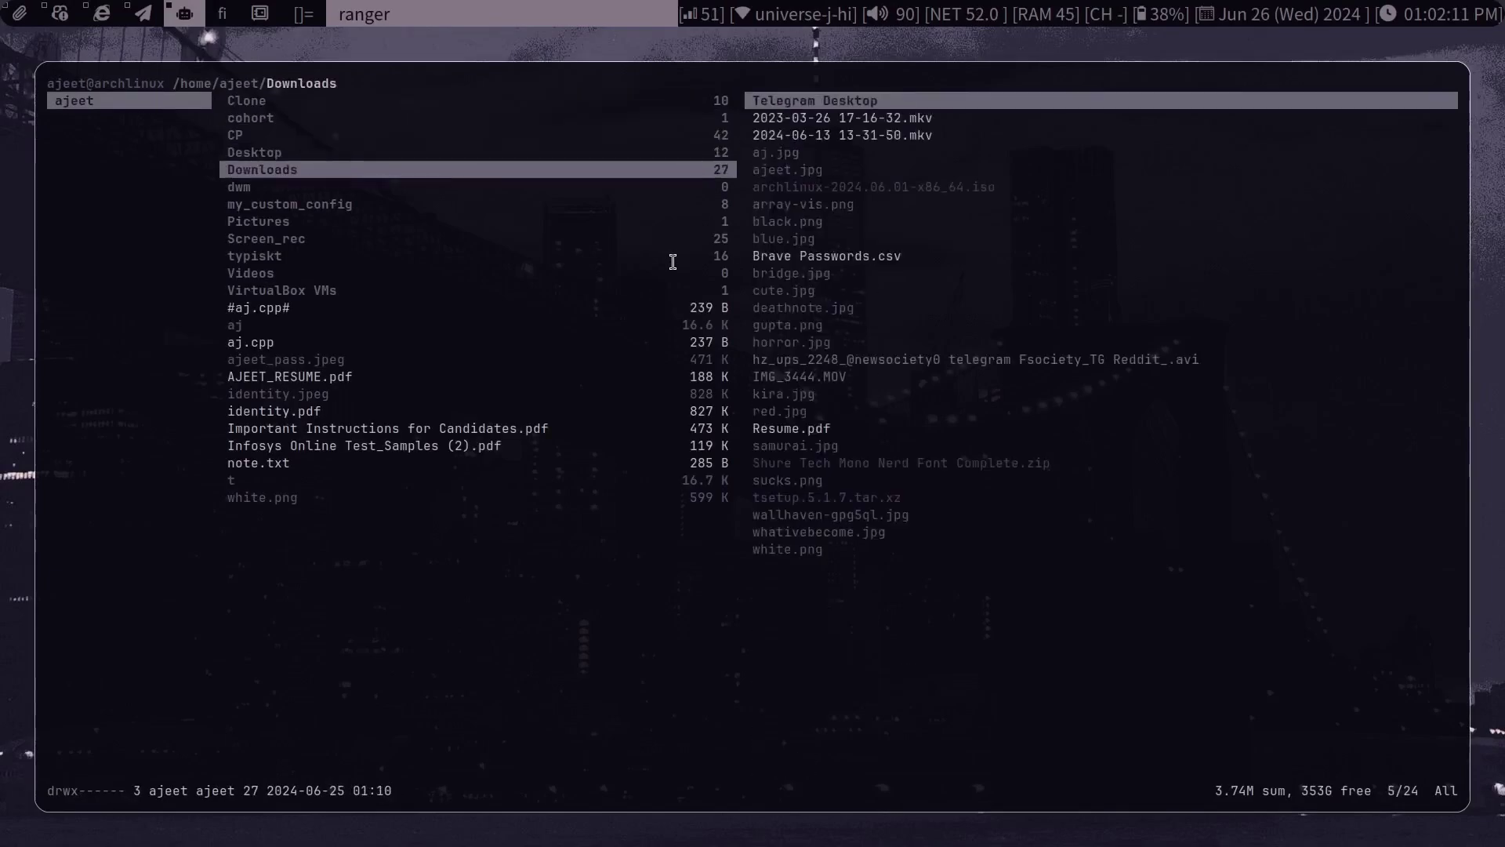
pyautogui.press('k')
pyautogui.press('k')
pyautogui.press('k')
pyautogui.press('j')
pyautogui.press('k')
pyautogui.press('k')
pyautogui.press('l')
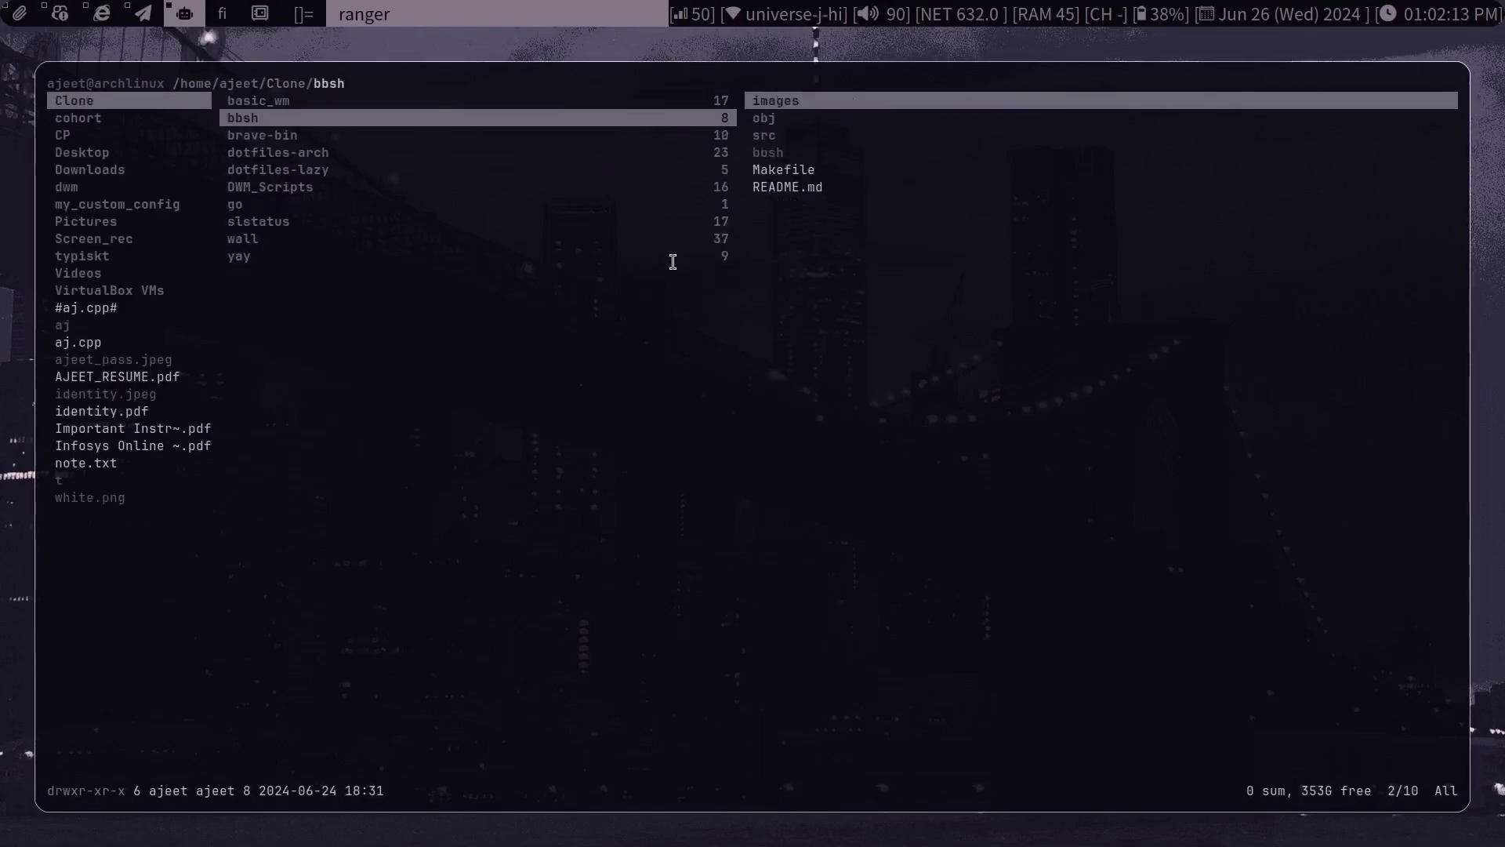
# Enter the wall folder and preview wallpapers like detail.jpg and face_people.jpg
pyautogui.press('j')
pyautogui.press('j')
pyautogui.press('j')
pyautogui.press('j')
pyautogui.press('j')
pyautogui.press('j')
pyautogui.press('l')
pyautogui.press('j')
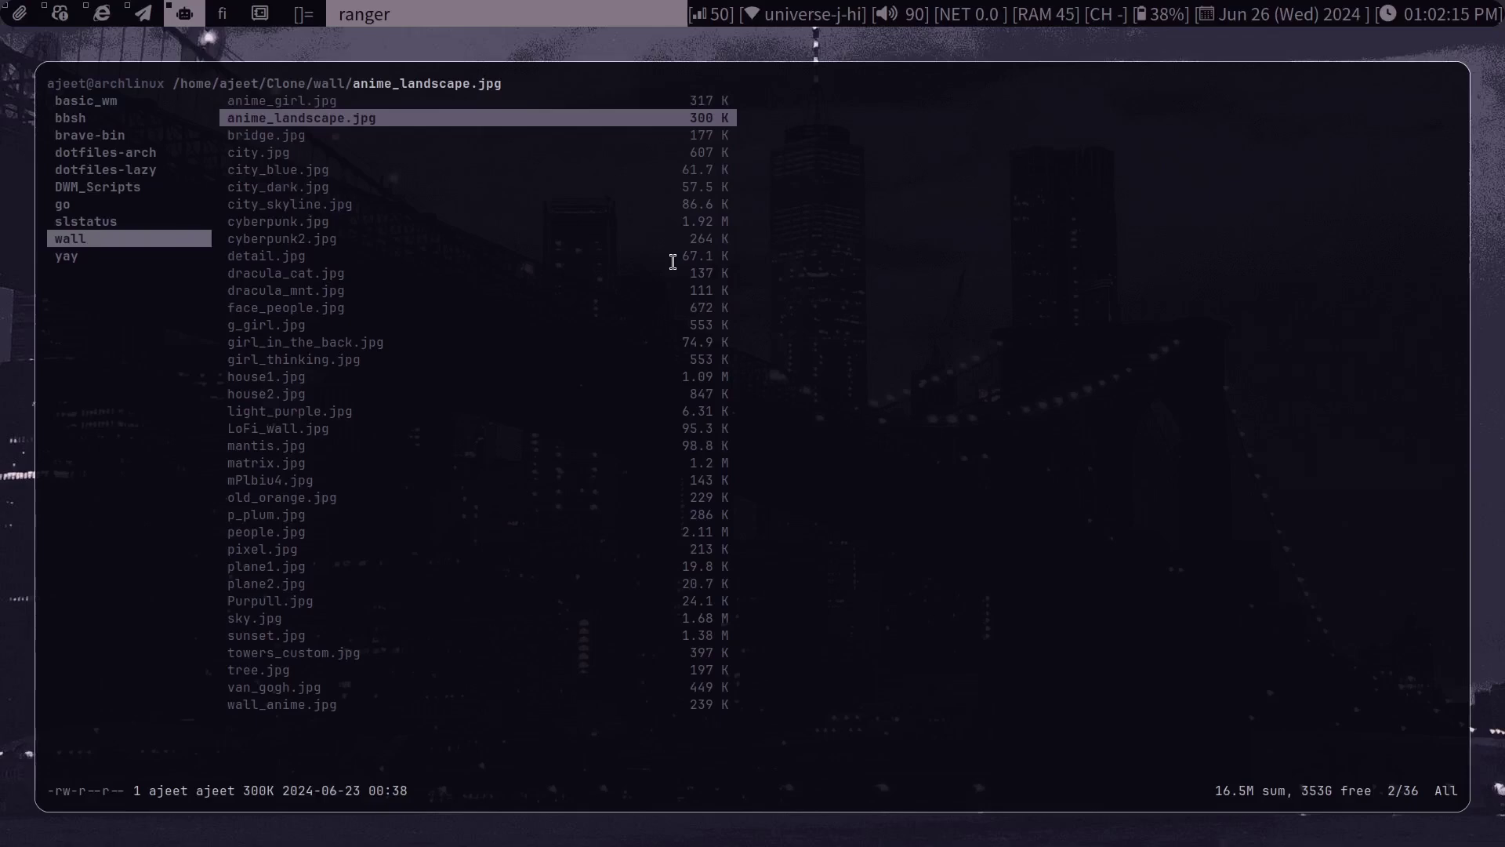
pyautogui.press('j')
pyautogui.press('j')
pyautogui.press('j')
pyautogui.press('j')
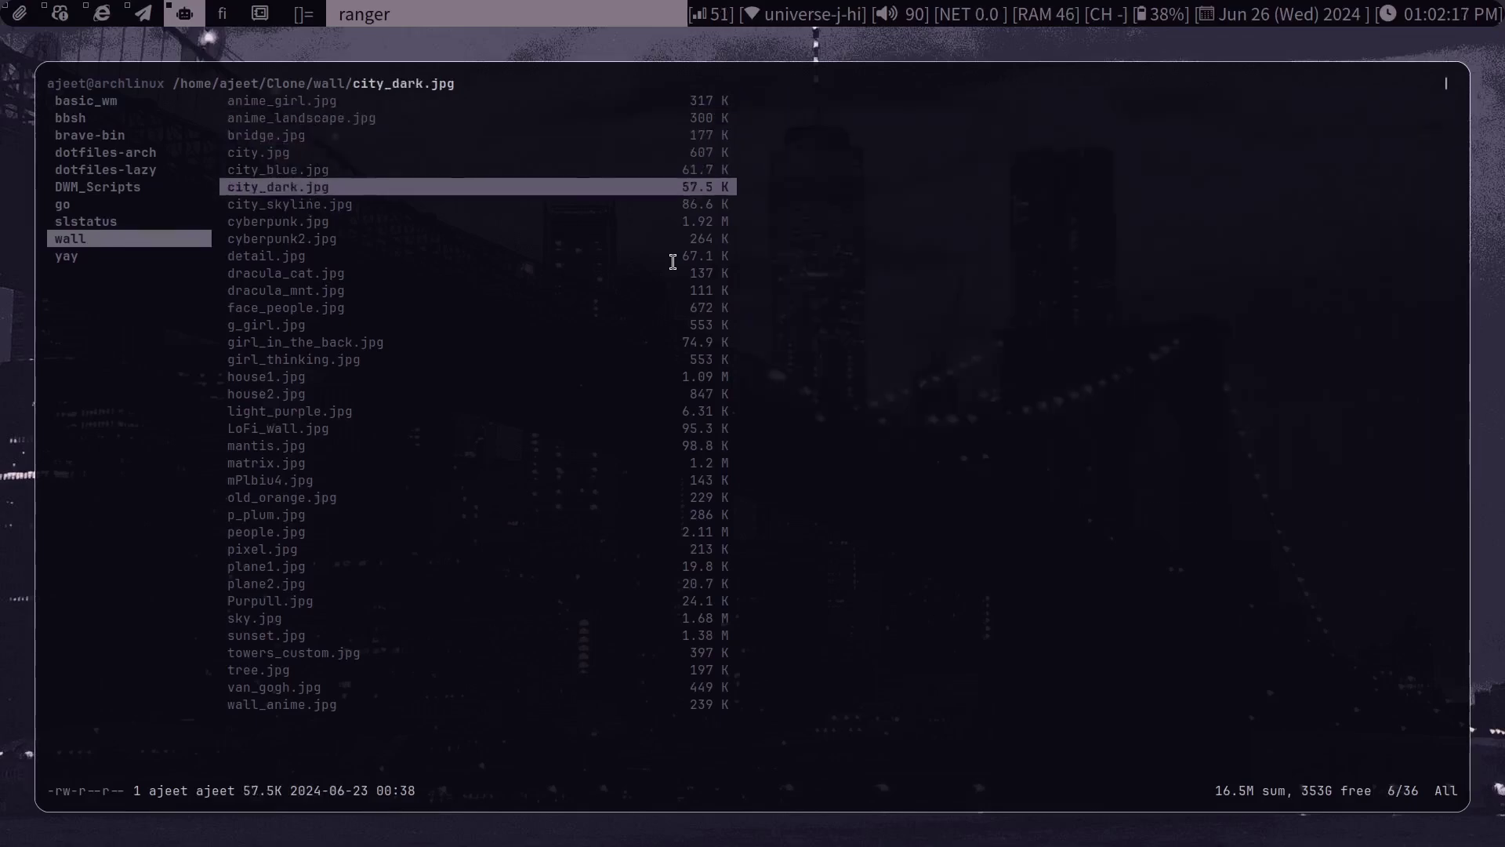
pyautogui.press('j')
pyautogui.press('j')
pyautogui.press('j')
pyautogui.press('j')
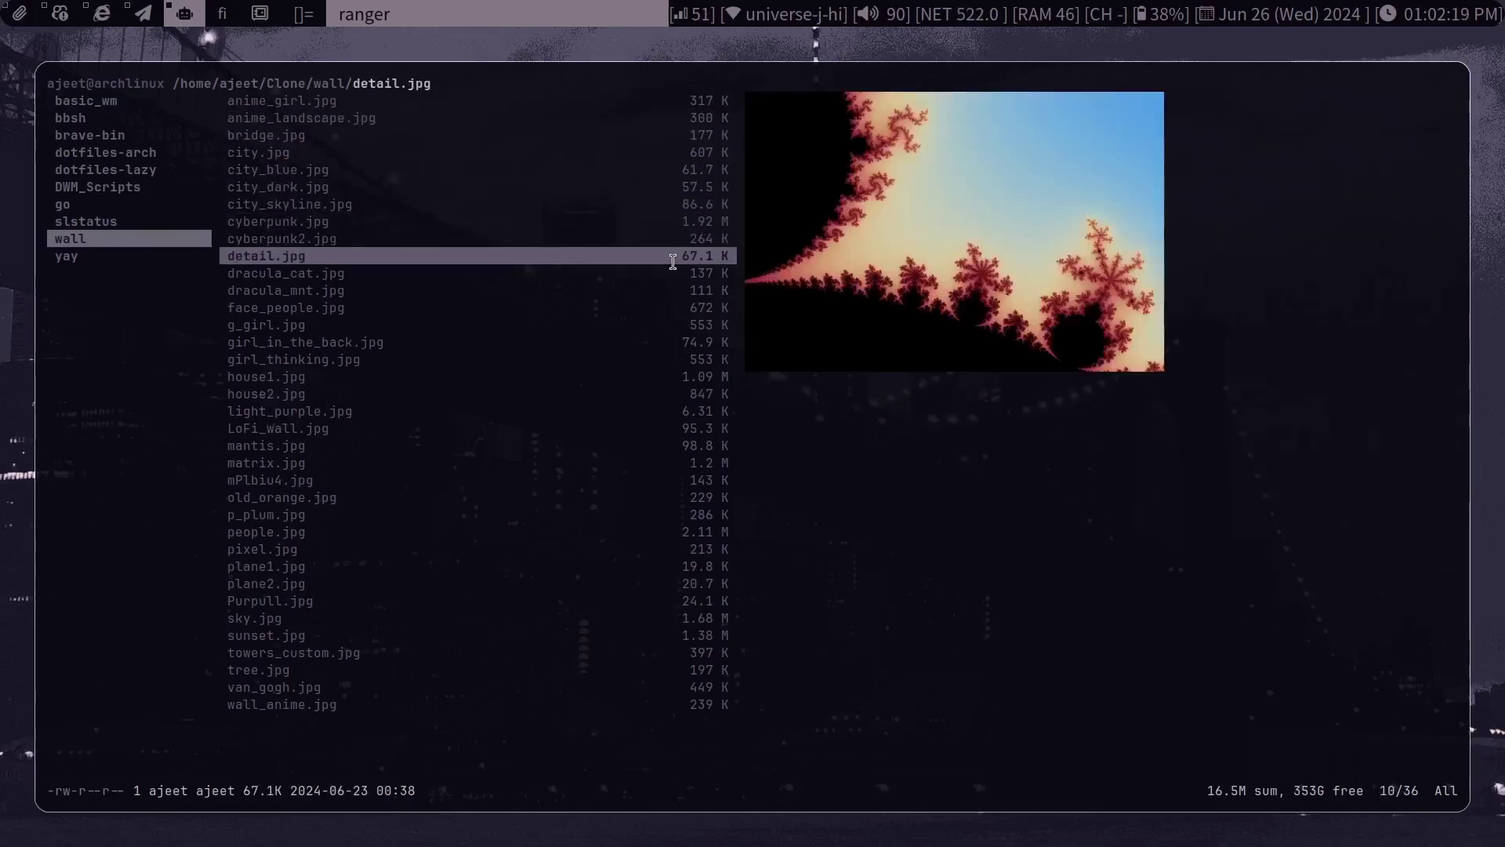
pyautogui.press('j')
pyautogui.press('j')
pyautogui.write('j')
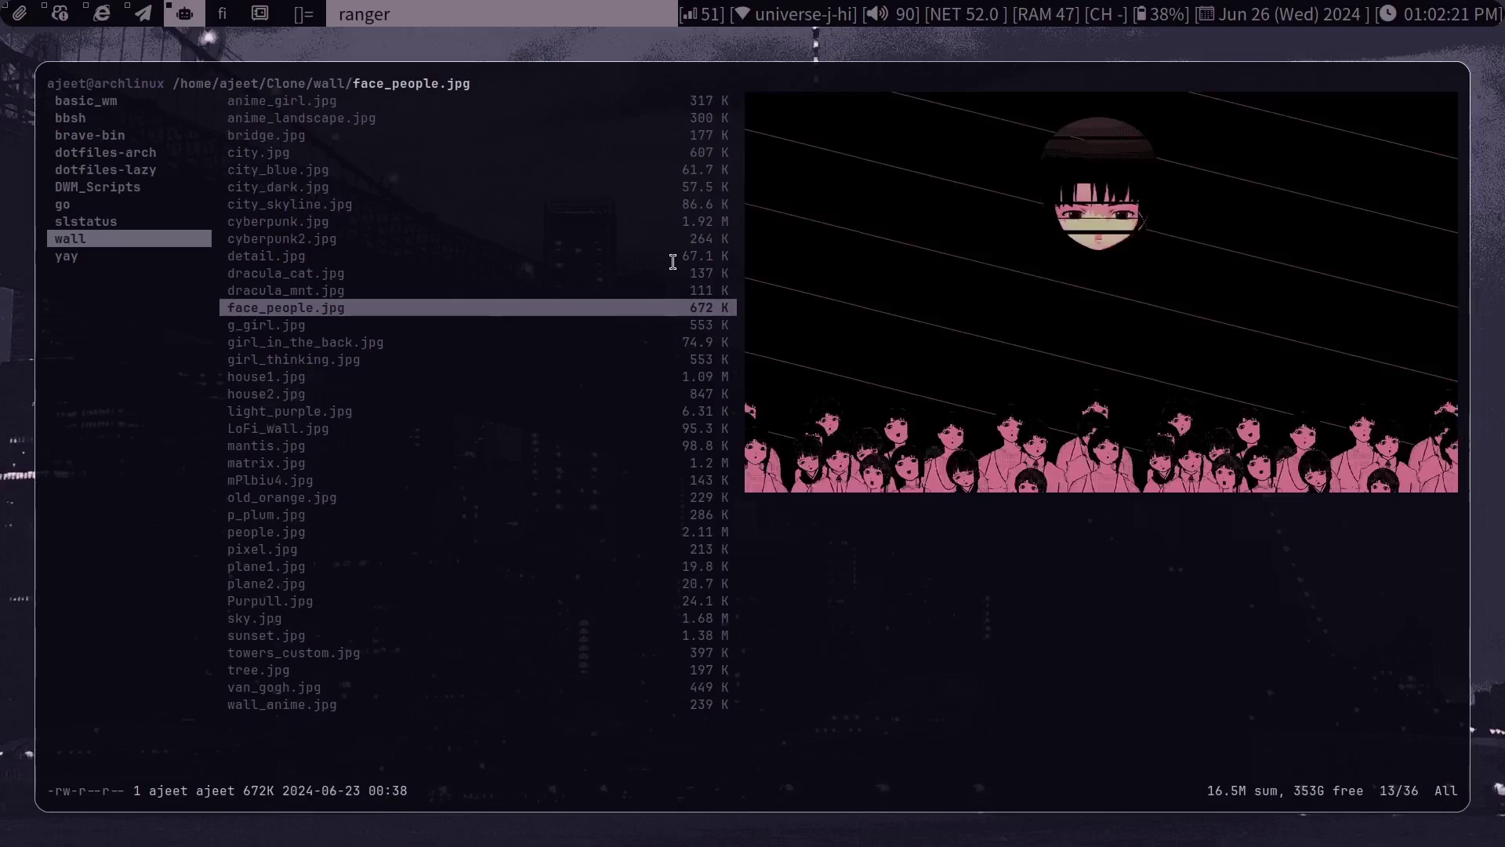
pyautogui.write('jqneofet')
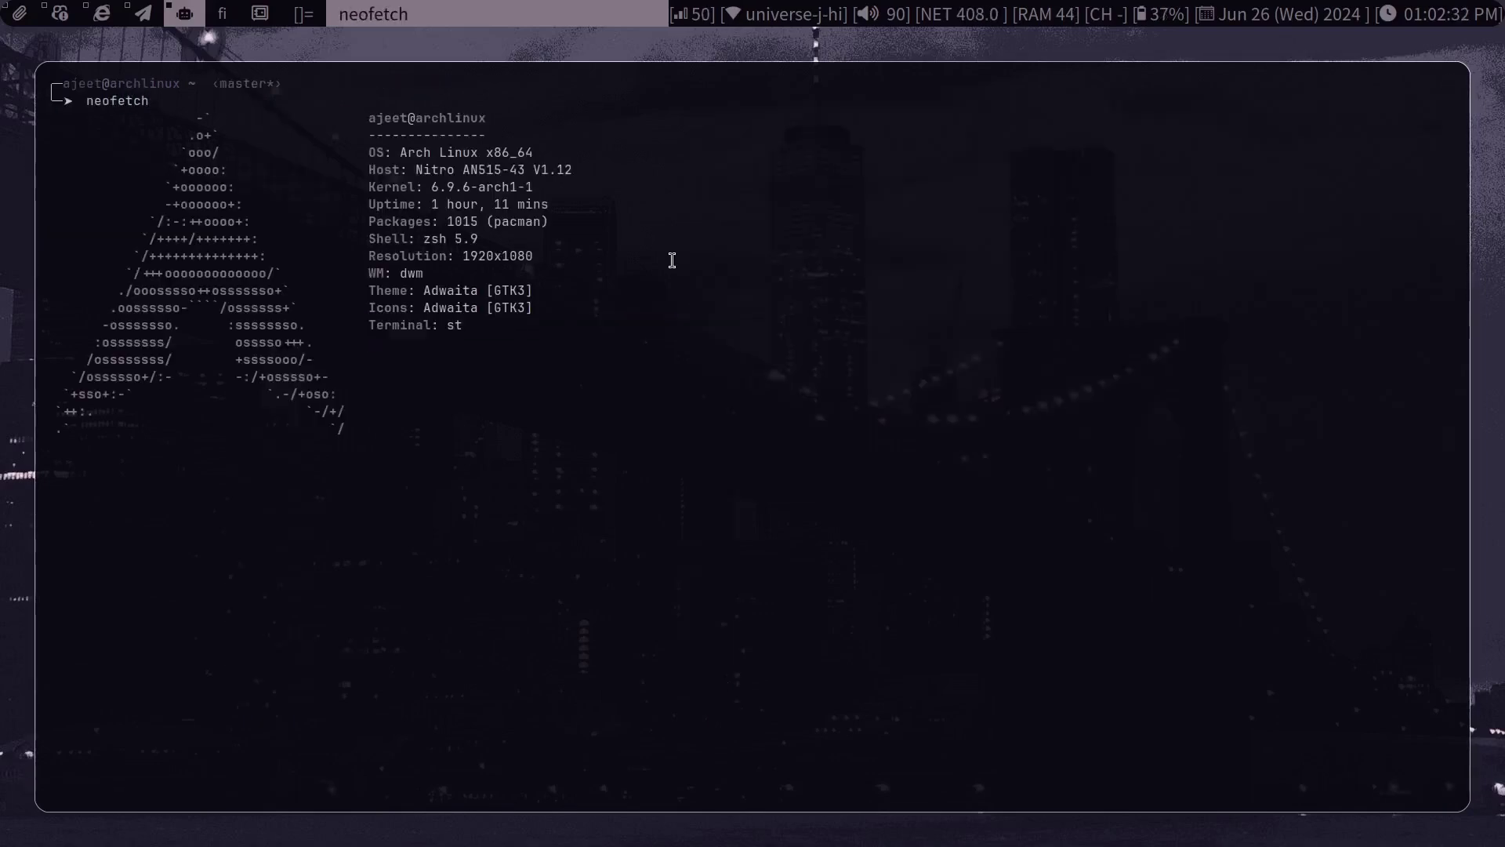
# Replace the terminal with a fresh floating one, shrunk and moved to the upper left
pyautogui.hotkey('ctrl', 'd')
pyautogui.press('super+Return')
pyautogui.moveTo(1297, 715); pyautogui.dragTo(698, 494)
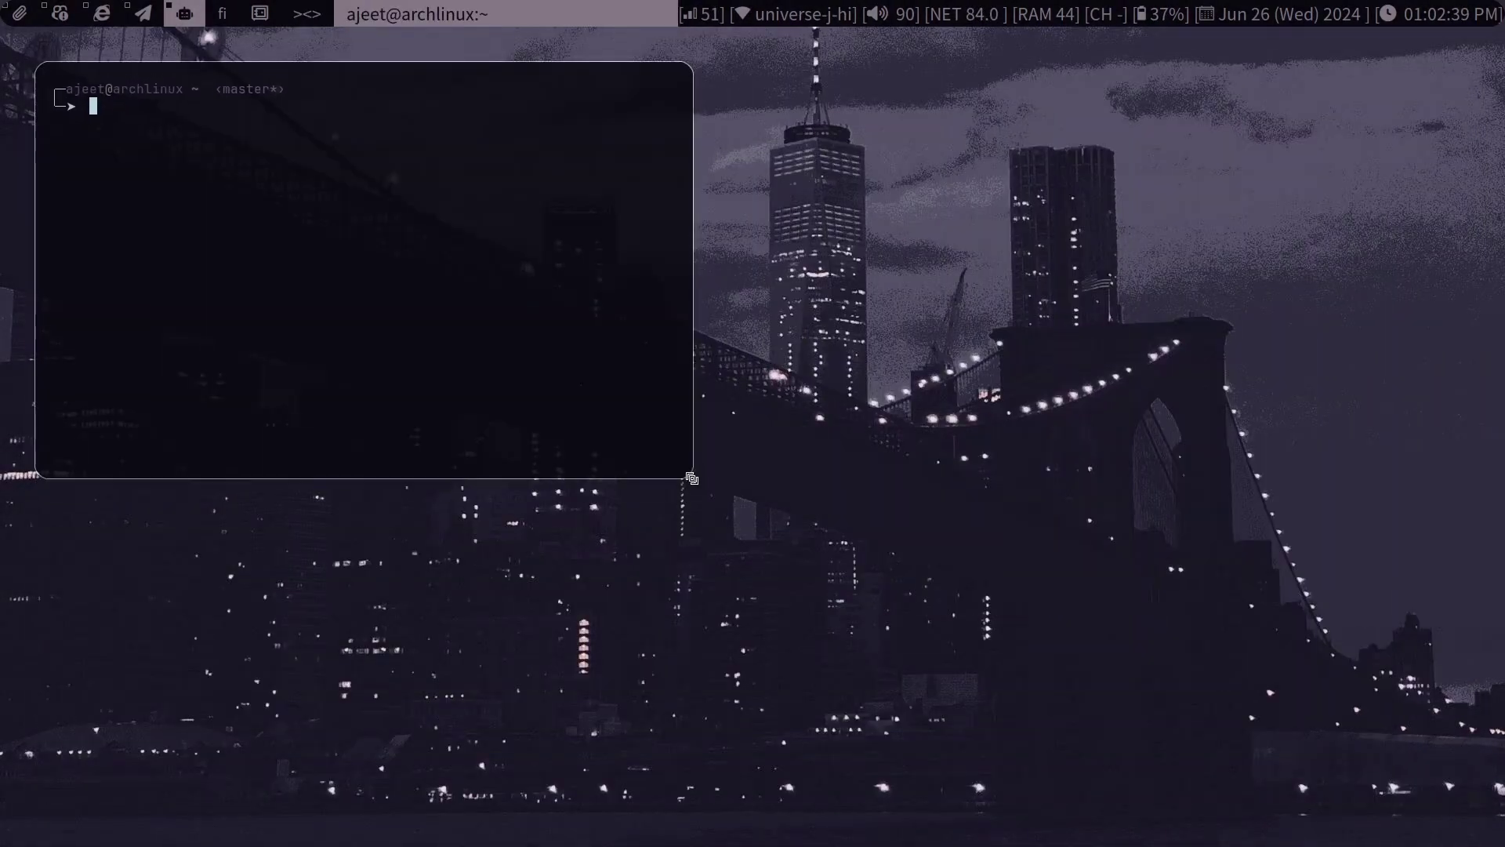
pyautogui.moveTo(352, 235)
pyautogui.keyDown('super'); pyautogui.mouseDown()
pyautogui.moveTo(382, 255)
pyautogui.moveTo(1093, 353)
pyautogui.moveTo(1136, 257)
pyautogui.mouseUp(); pyautogui.keyUp('super')
# Add two more floating terminals, place the small third one low, and run neofetch there
pyautogui.press('super+Return')
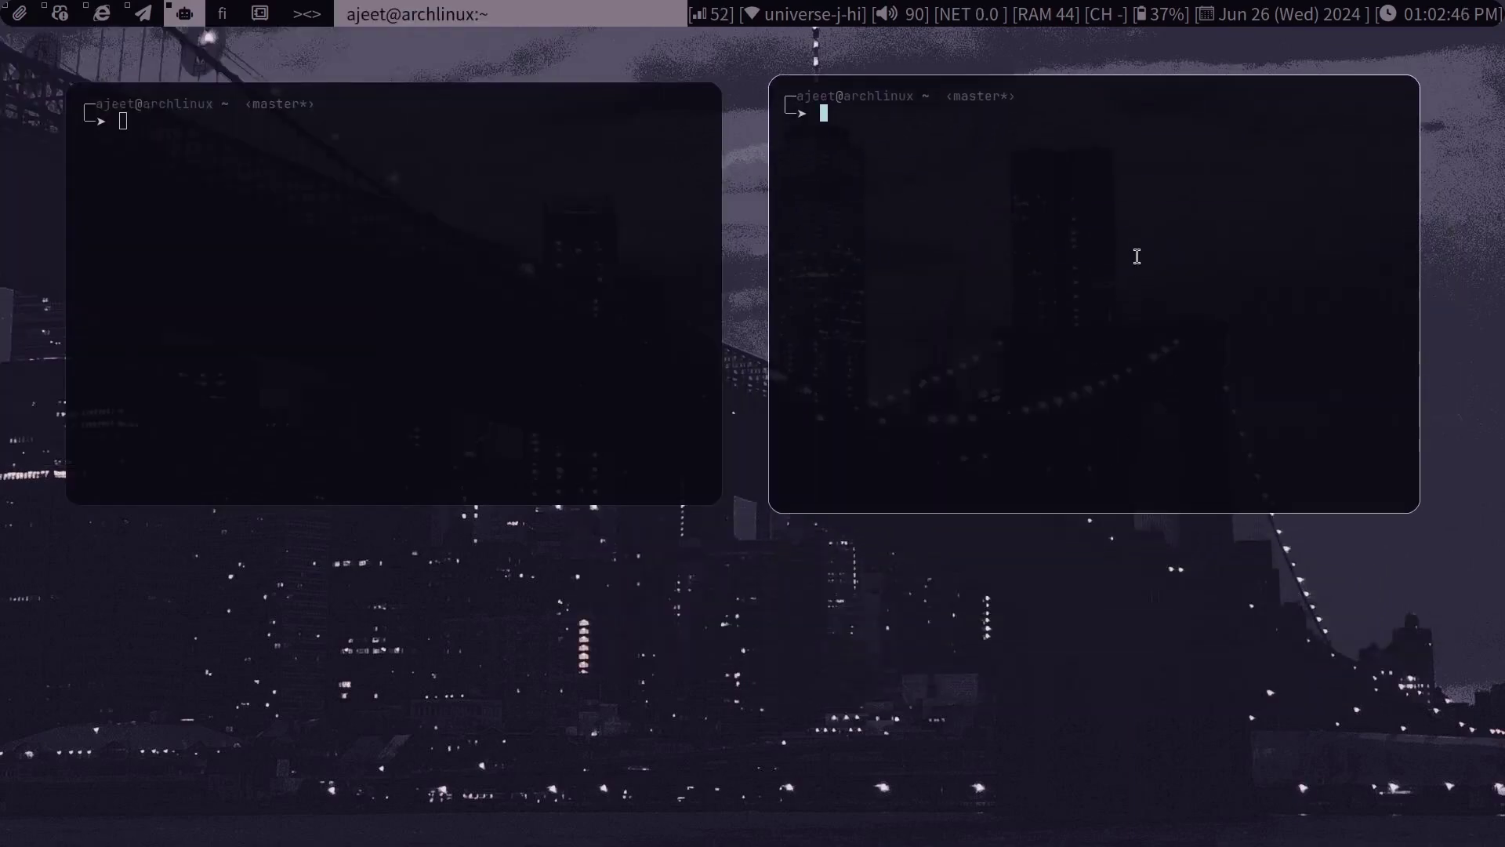
pyautogui.press('super+Return')
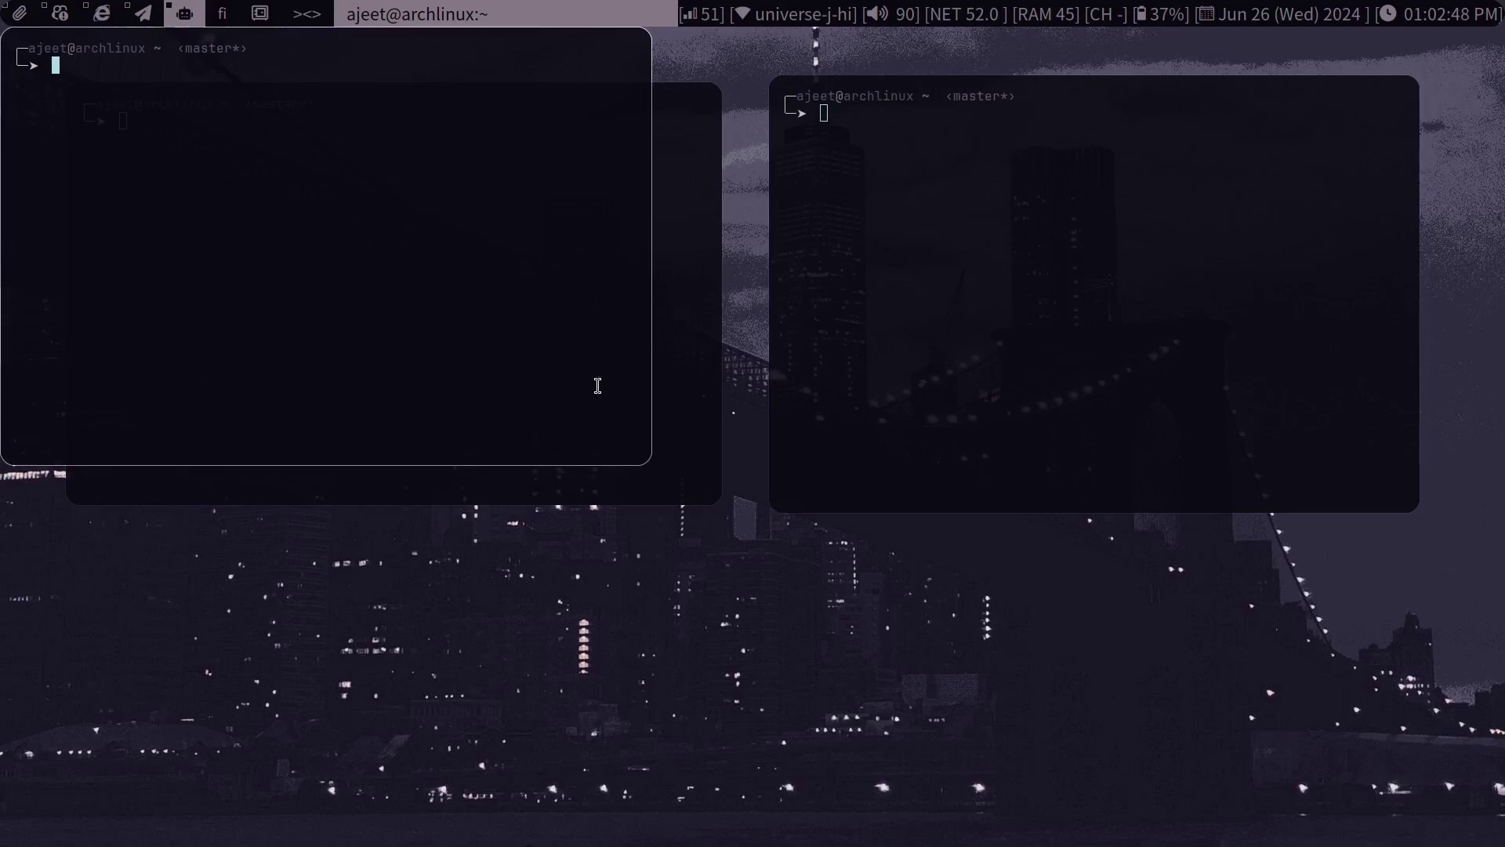
pyautogui.keyDown('super'); pyautogui.moveTo(651, 464); pyautogui.dragTo(430, 324); pyautogui.keyUp('super')
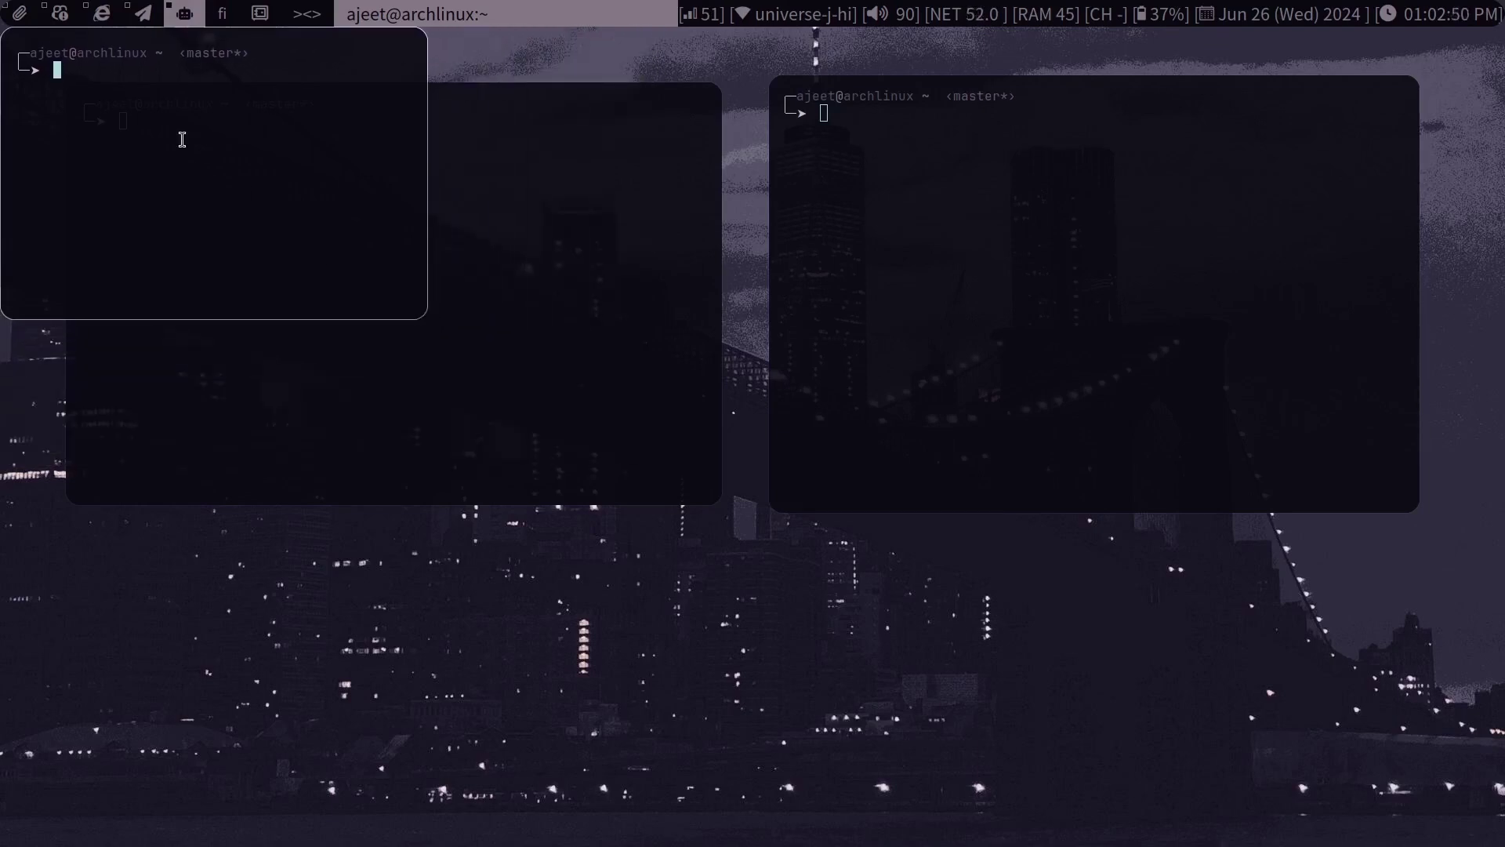
pyautogui.moveTo(176, 139)
pyautogui.keyDown('super'); pyautogui.mouseDown()
pyautogui.moveTo(330, 521)
pyautogui.moveTo(718, 641)
pyautogui.mouseUp(); pyautogui.keyUp('super')
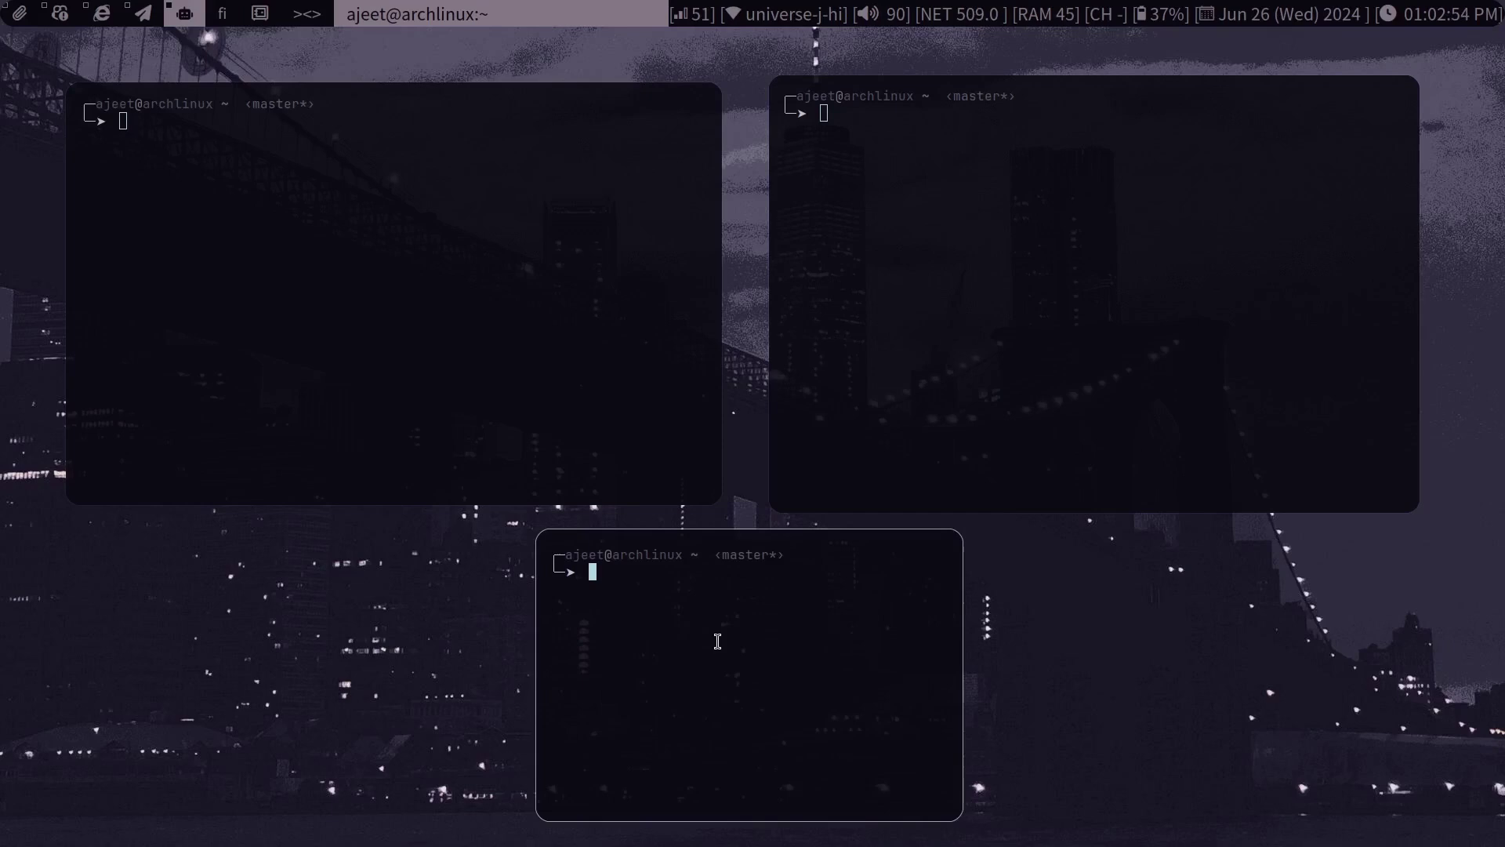
pyautogui.write('neoet')
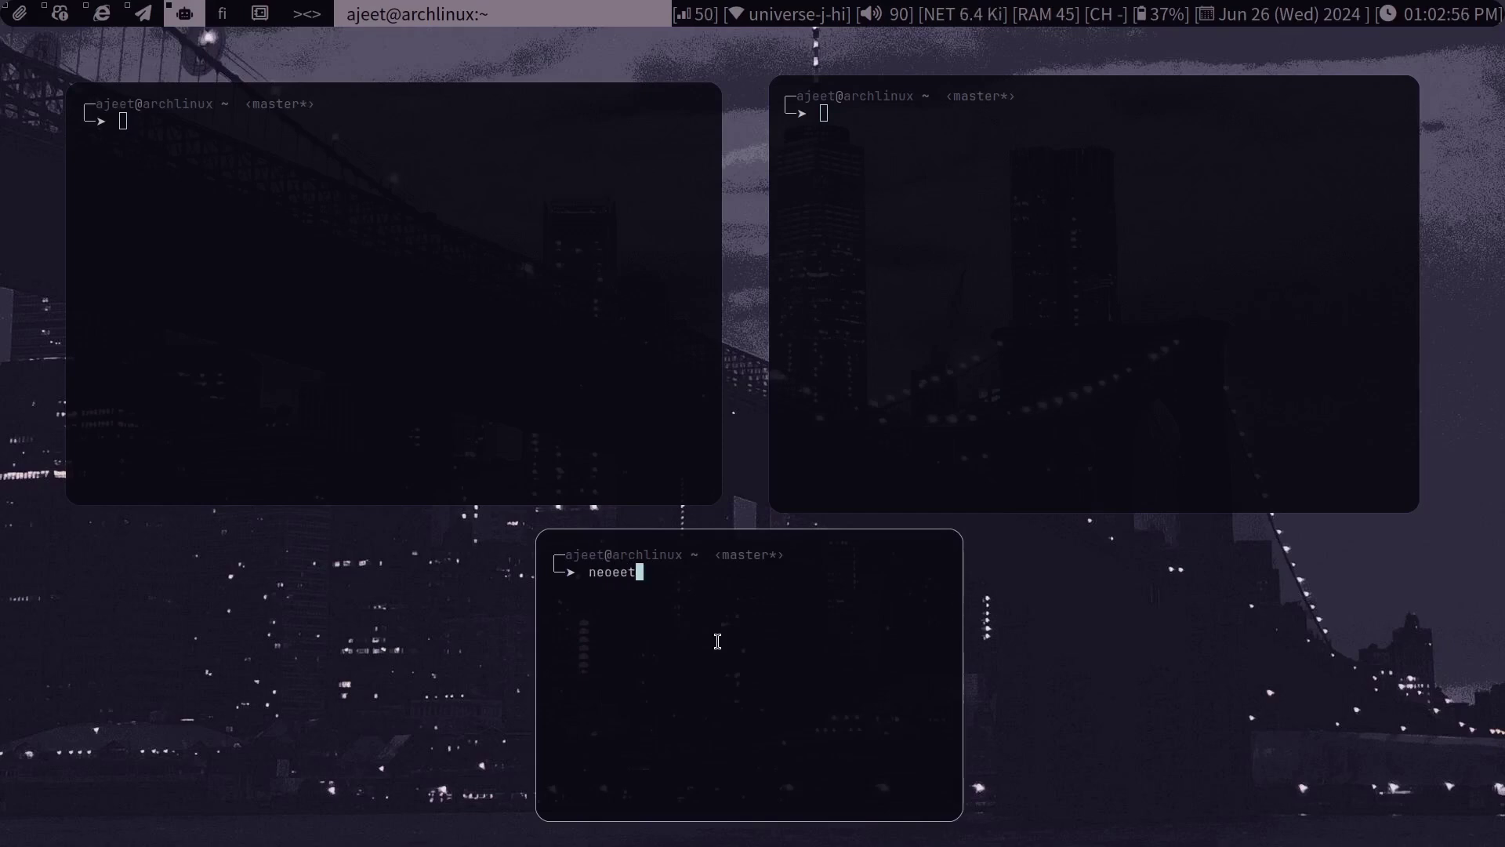
pyautogui.write('fetar')
pyautogui.press('Return')
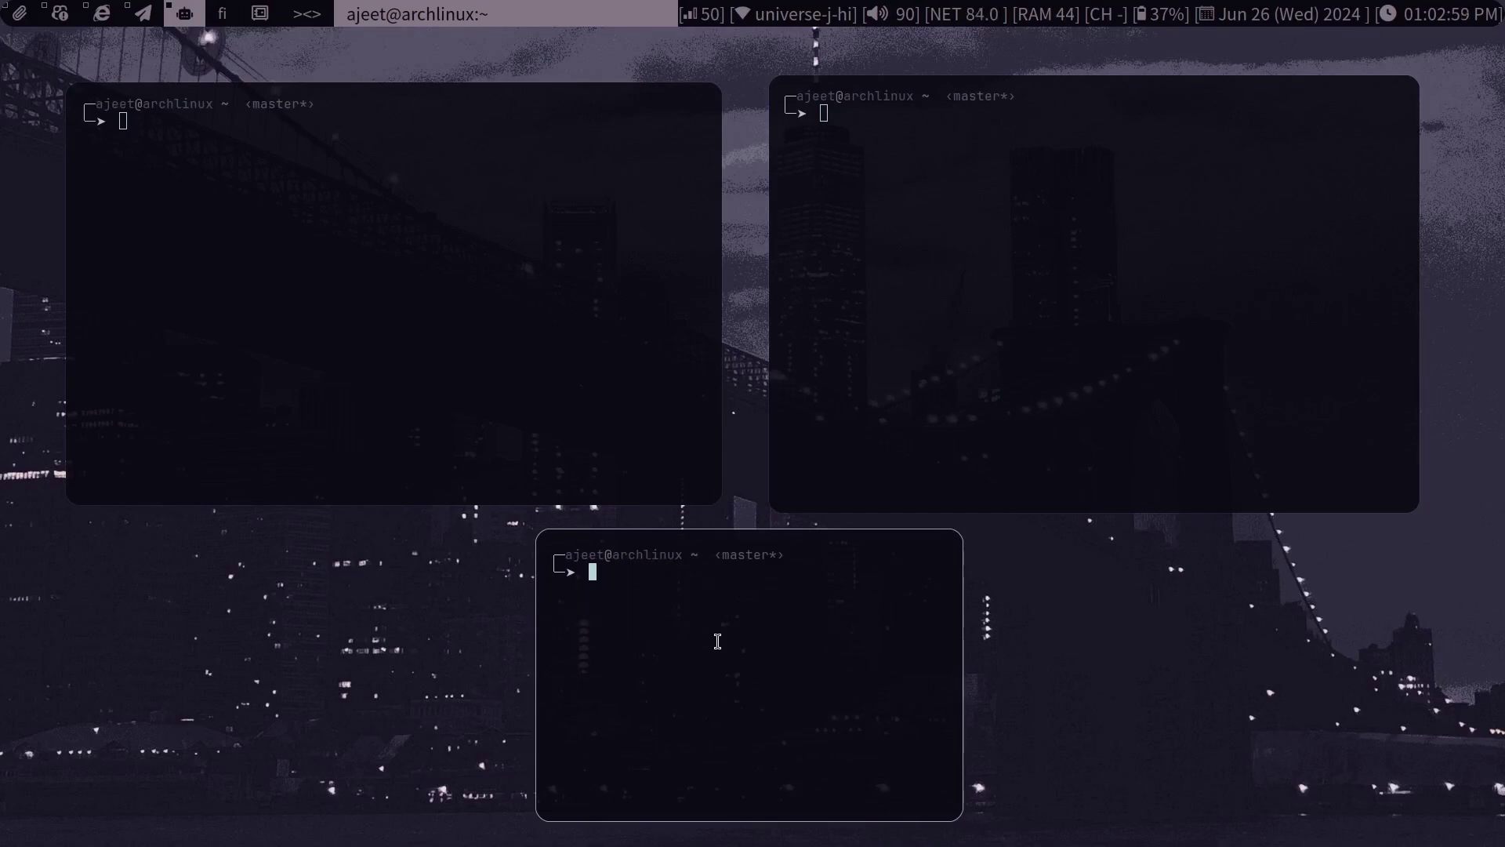
pyautogui.write('g')
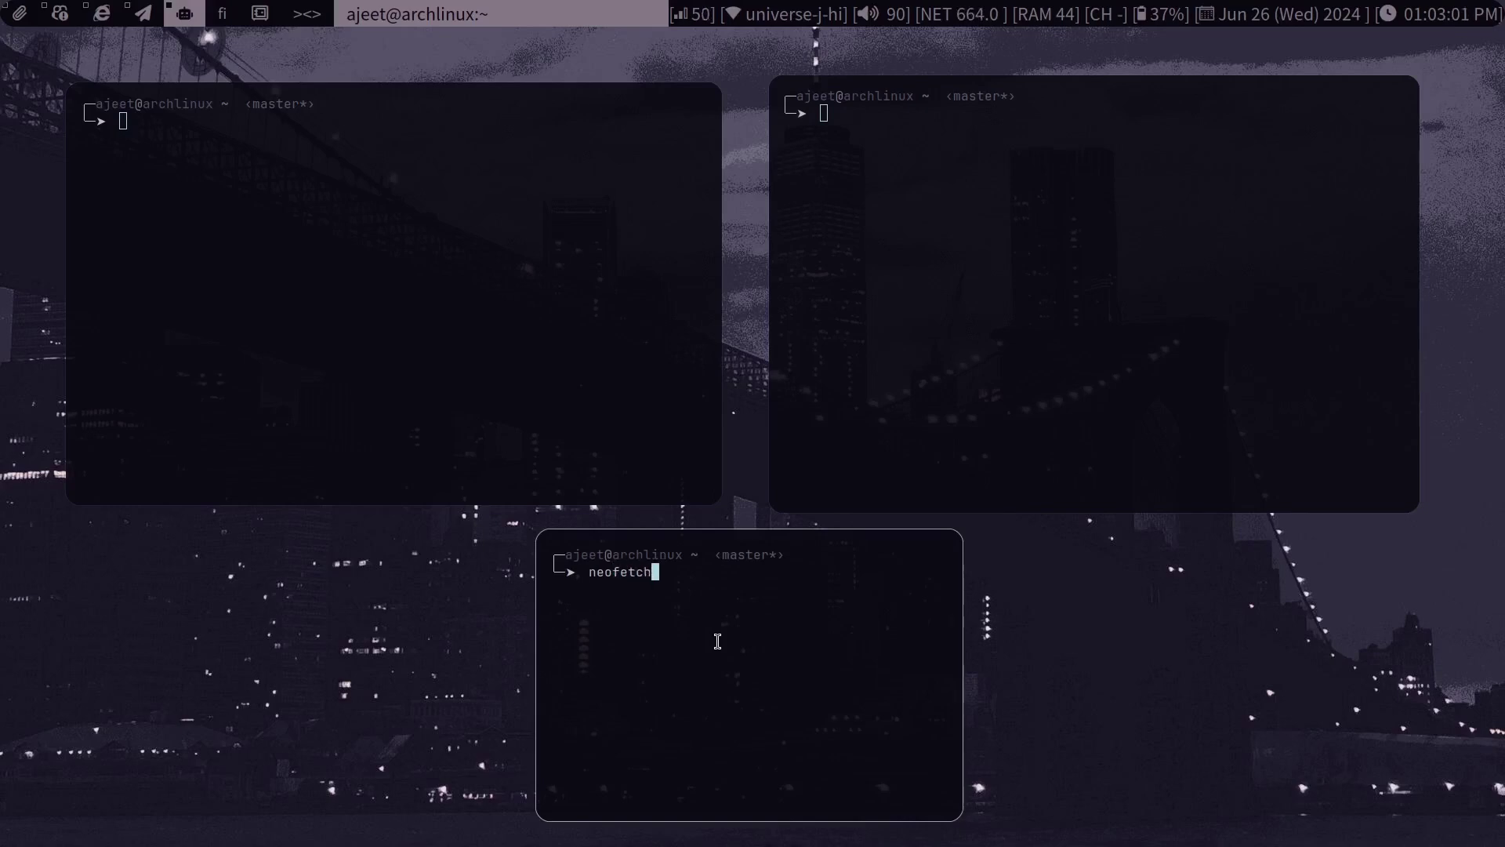
pyautogui.press('Return')
pyautogui.scroll(3, 718, 642)
pyautogui.scroll(3, 717, 641)
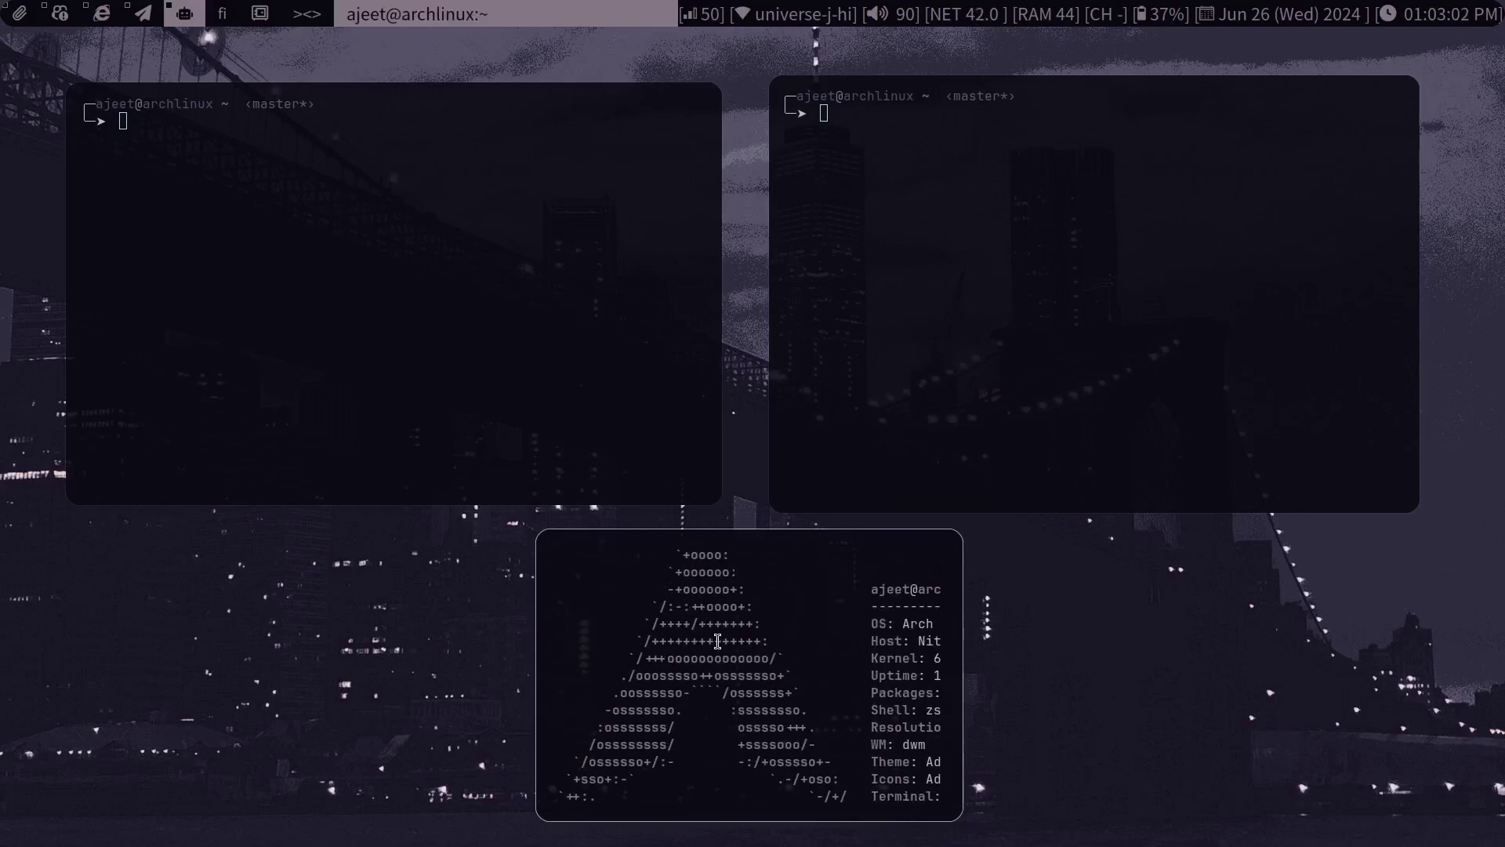
pyautogui.scroll(2, 718, 640)
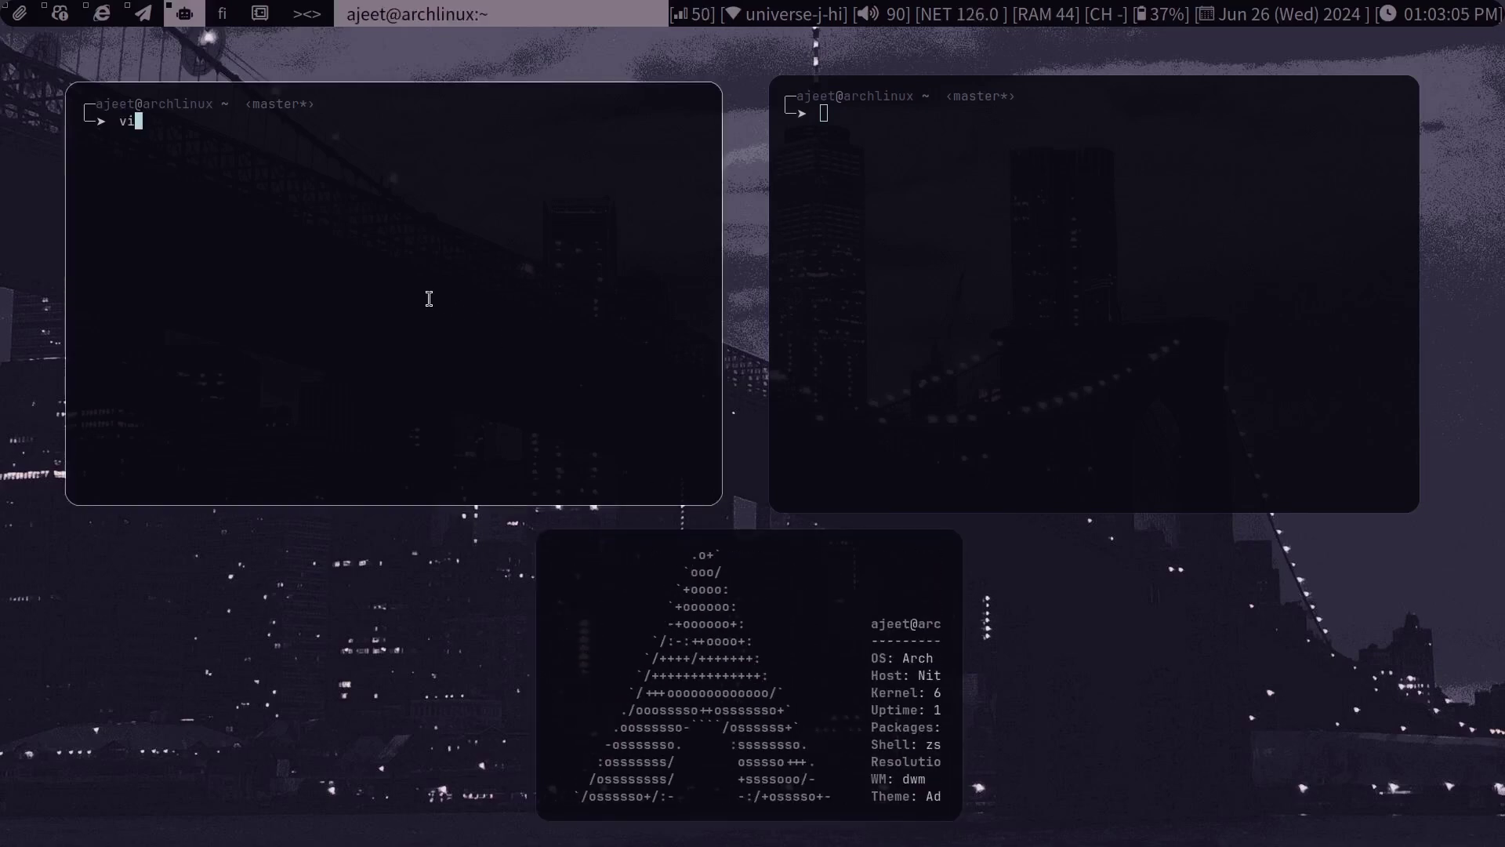
pyautogui.write('ranger')
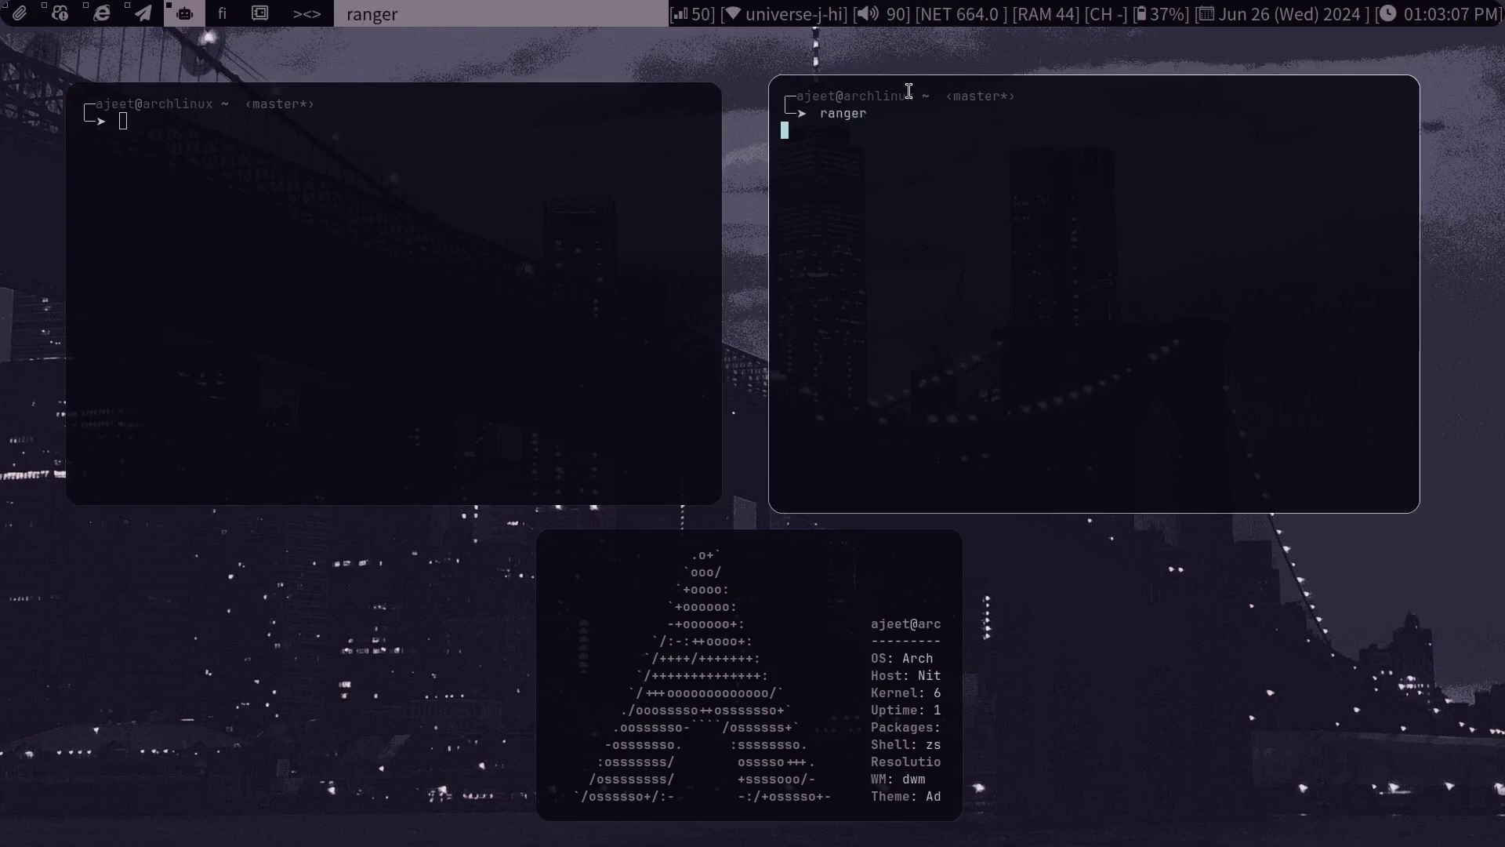
# Cycle through workspaces 5, 3 and 5 to reach the code editor workspace 2
pyautogui.press('super+5')
pyautogui.press('super+3')
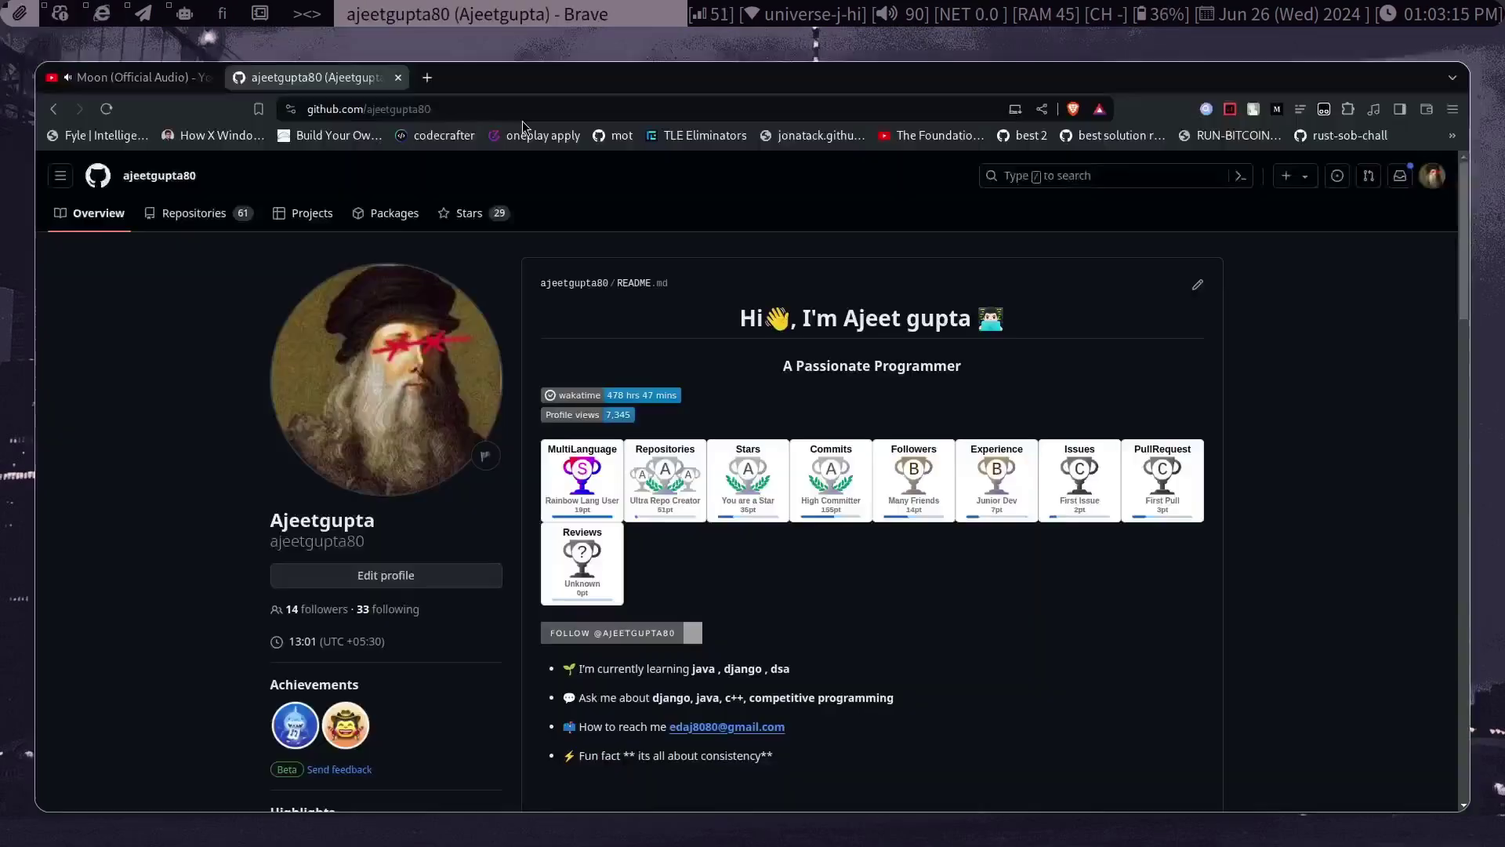
pyautogui.press('super+5')
pyautogui.press('super+2')
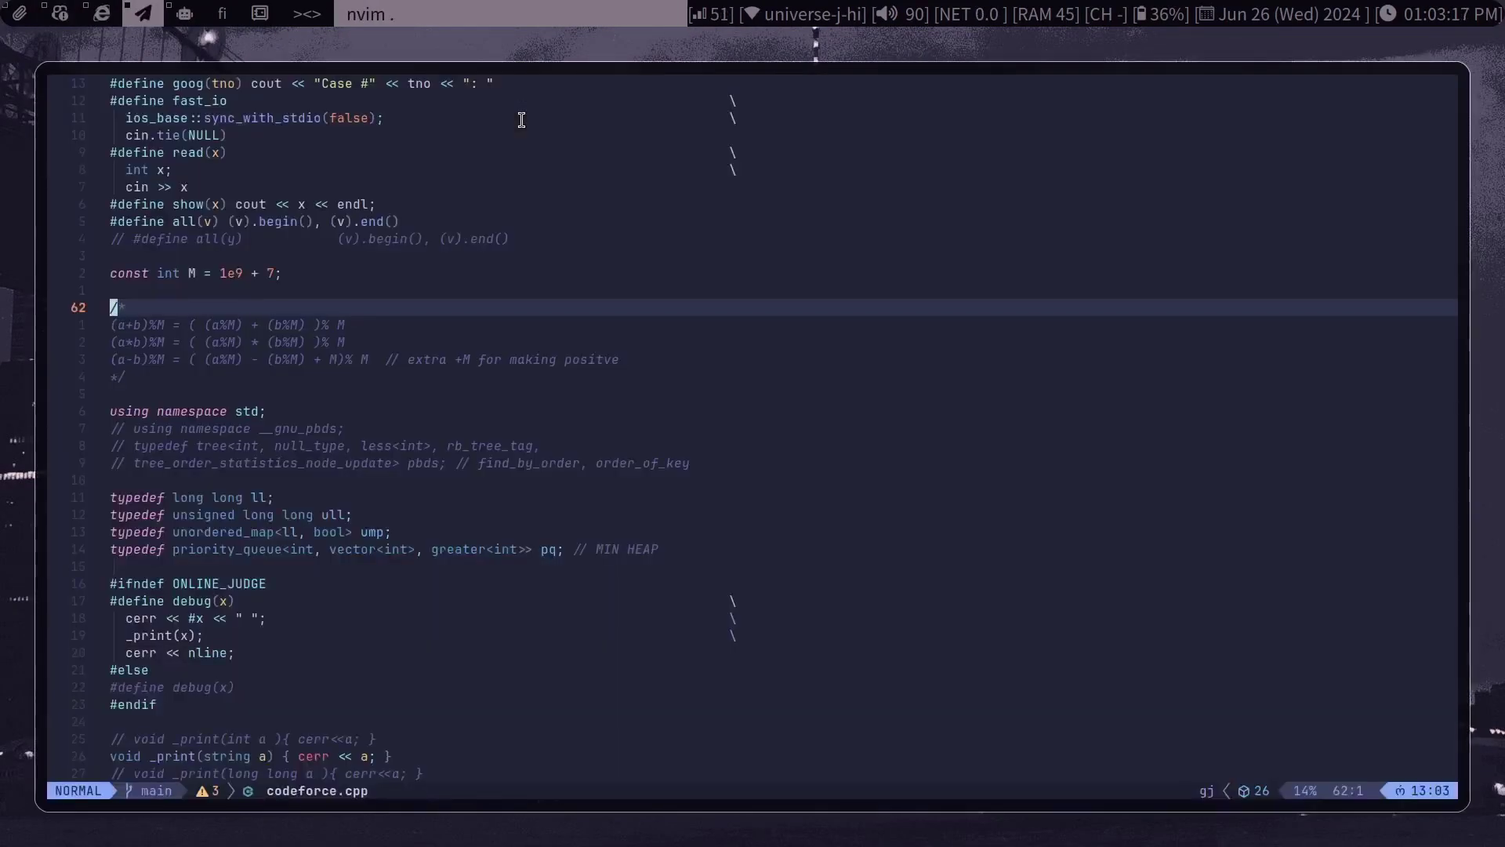
# On workspace 1, cd into ~/.local/src/dwm and open then quit config.h in vim
pyautogui.press('super+1')
pyautogui.write('ocal')
pyautogui.press('Return')
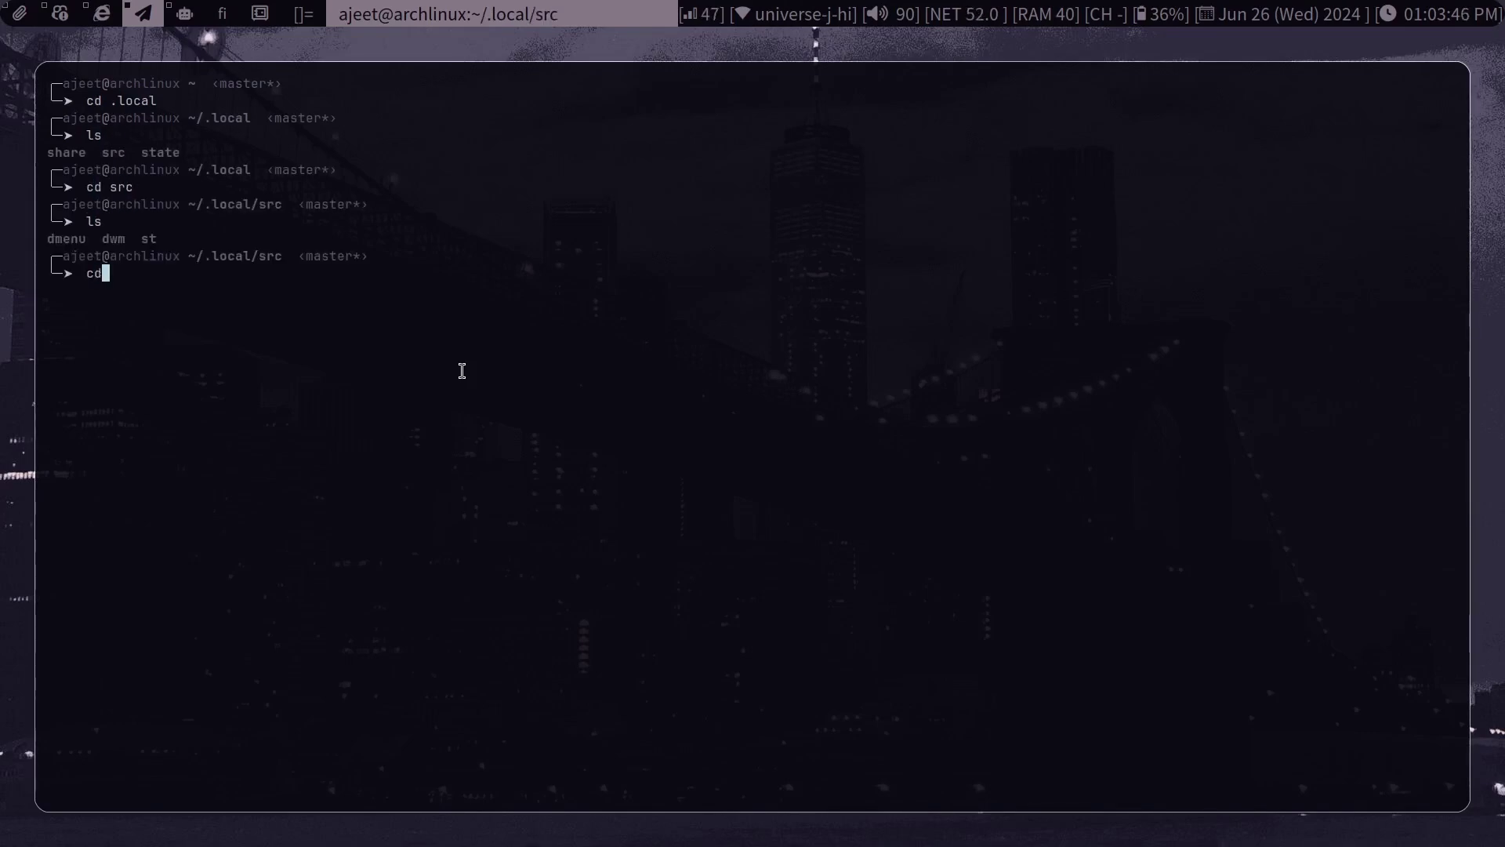
pyautogui.write('dwm')
pyautogui.press('Return')
pyautogui.write('clear')
pyautogui.press('Return')
pyautogui.write('n')
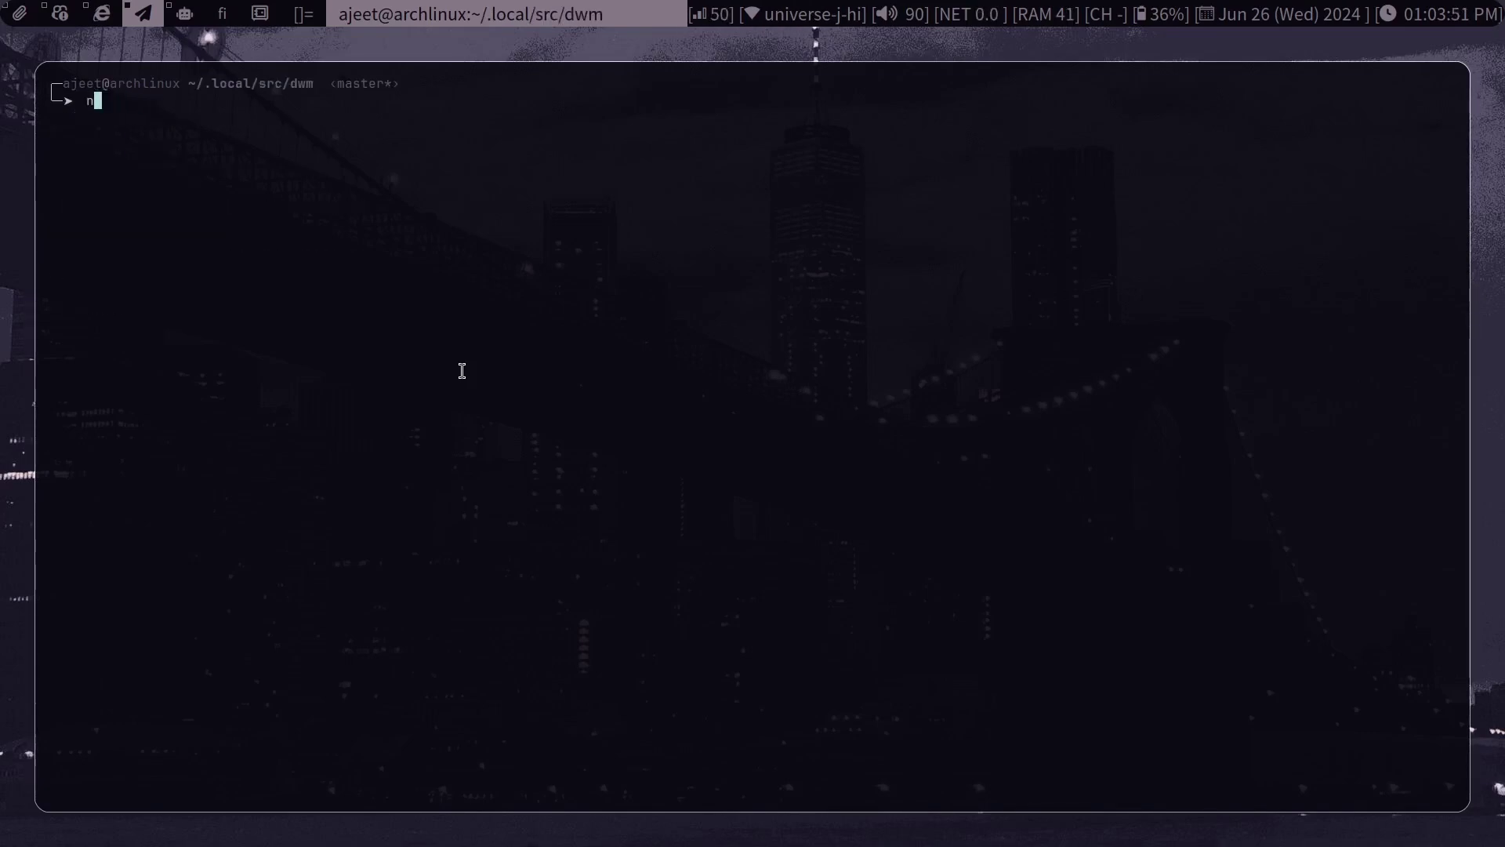
pyautogui.write('onfig.h')
pyautogui.press('Return')
pyautogui.scroll(-10, 462, 372)
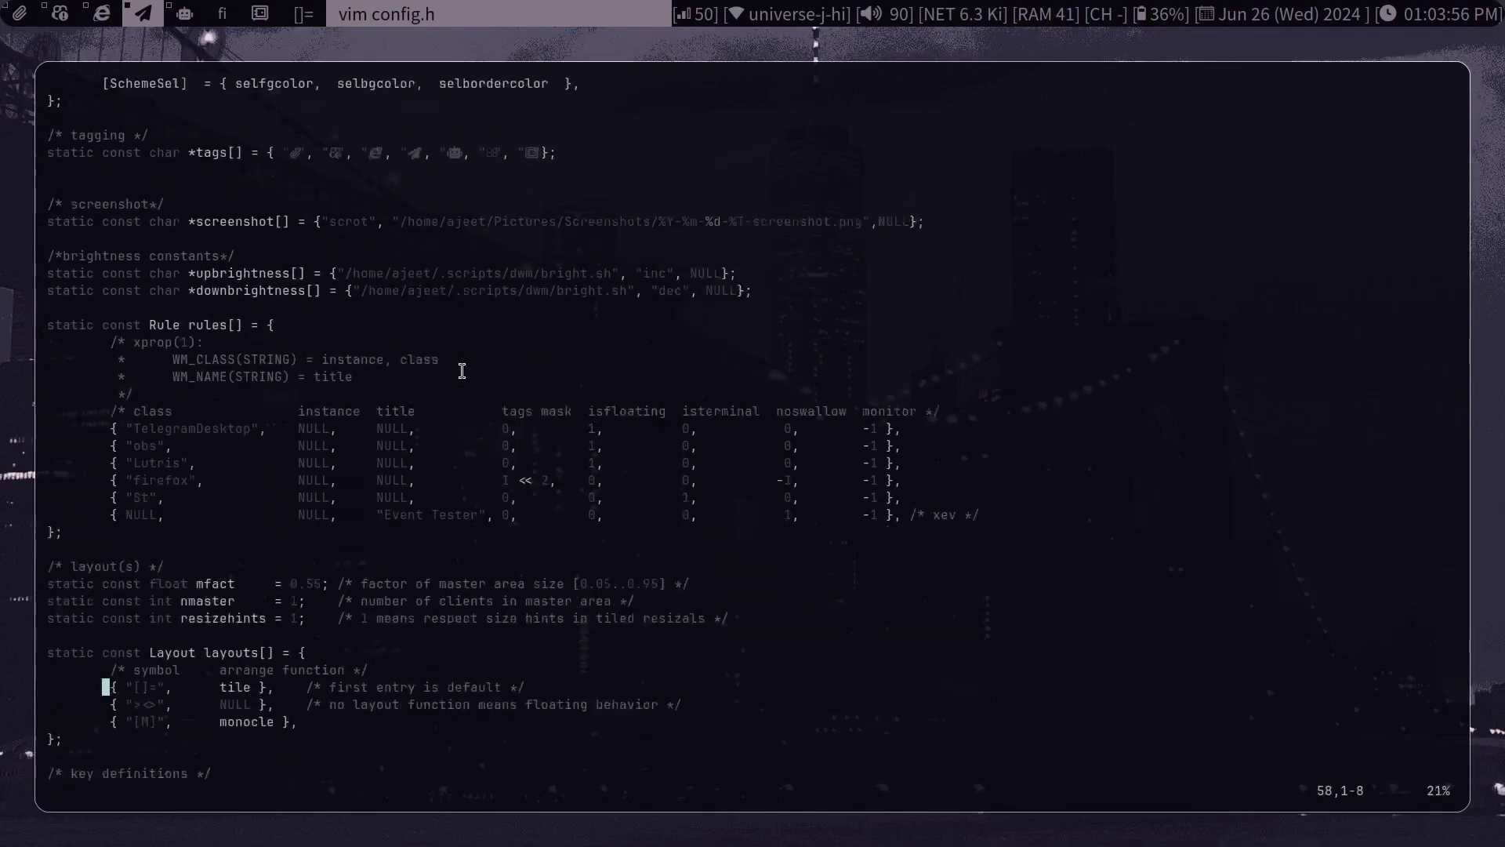
pyautogui.scroll(-10, 462, 371)
pyautogui.write(':q')
pyautogui.press('Return')
pyautogui.write('sudo make clean install')
# Run sudo make clean install with the password, then switch to the browser workspace
pyautogui.press('Return')
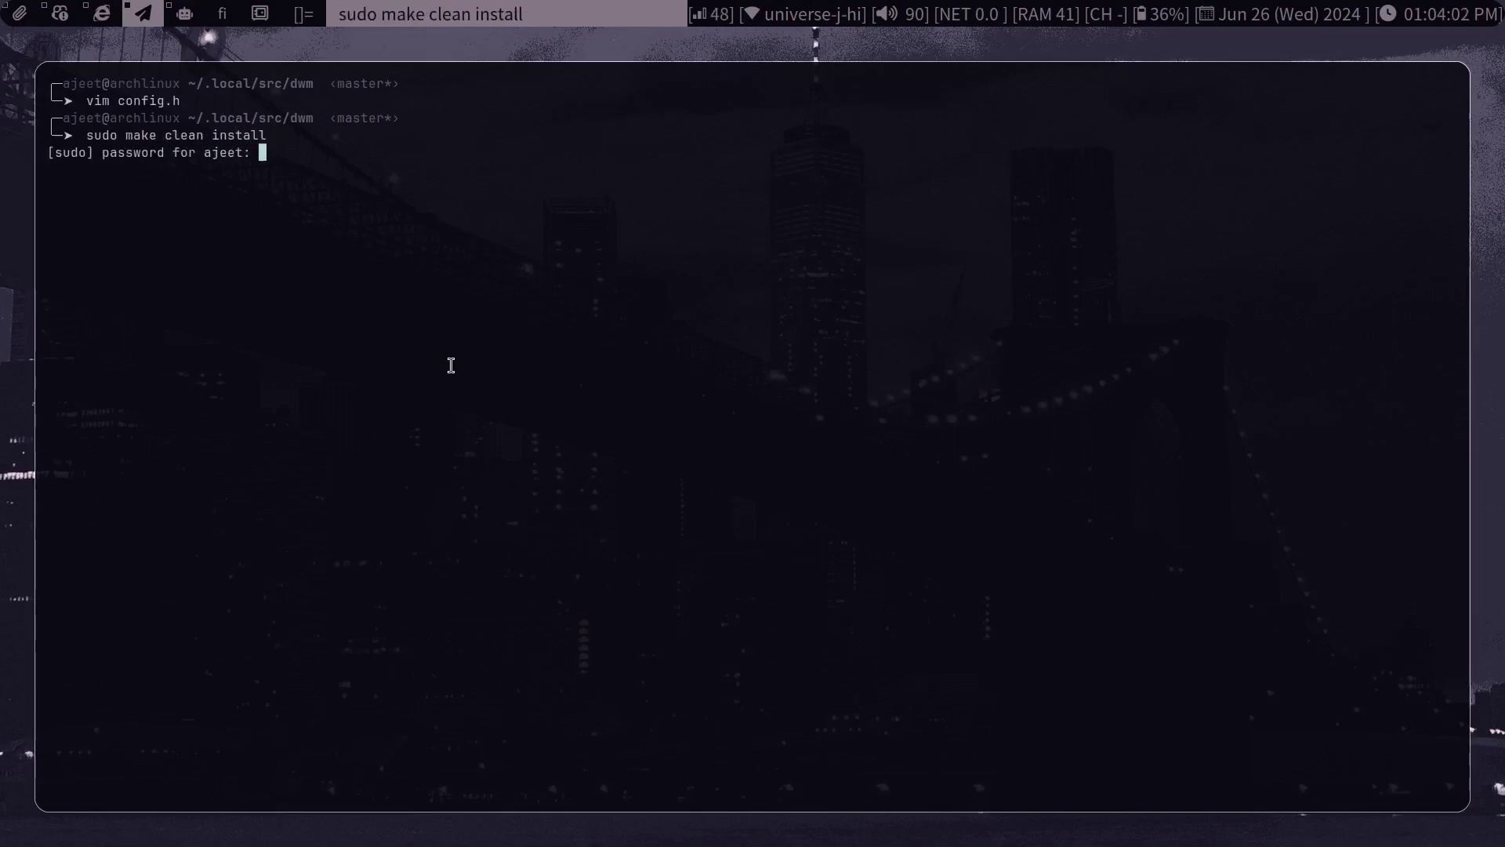
pyautogui.press('Return')
pyautogui.press('super+2')
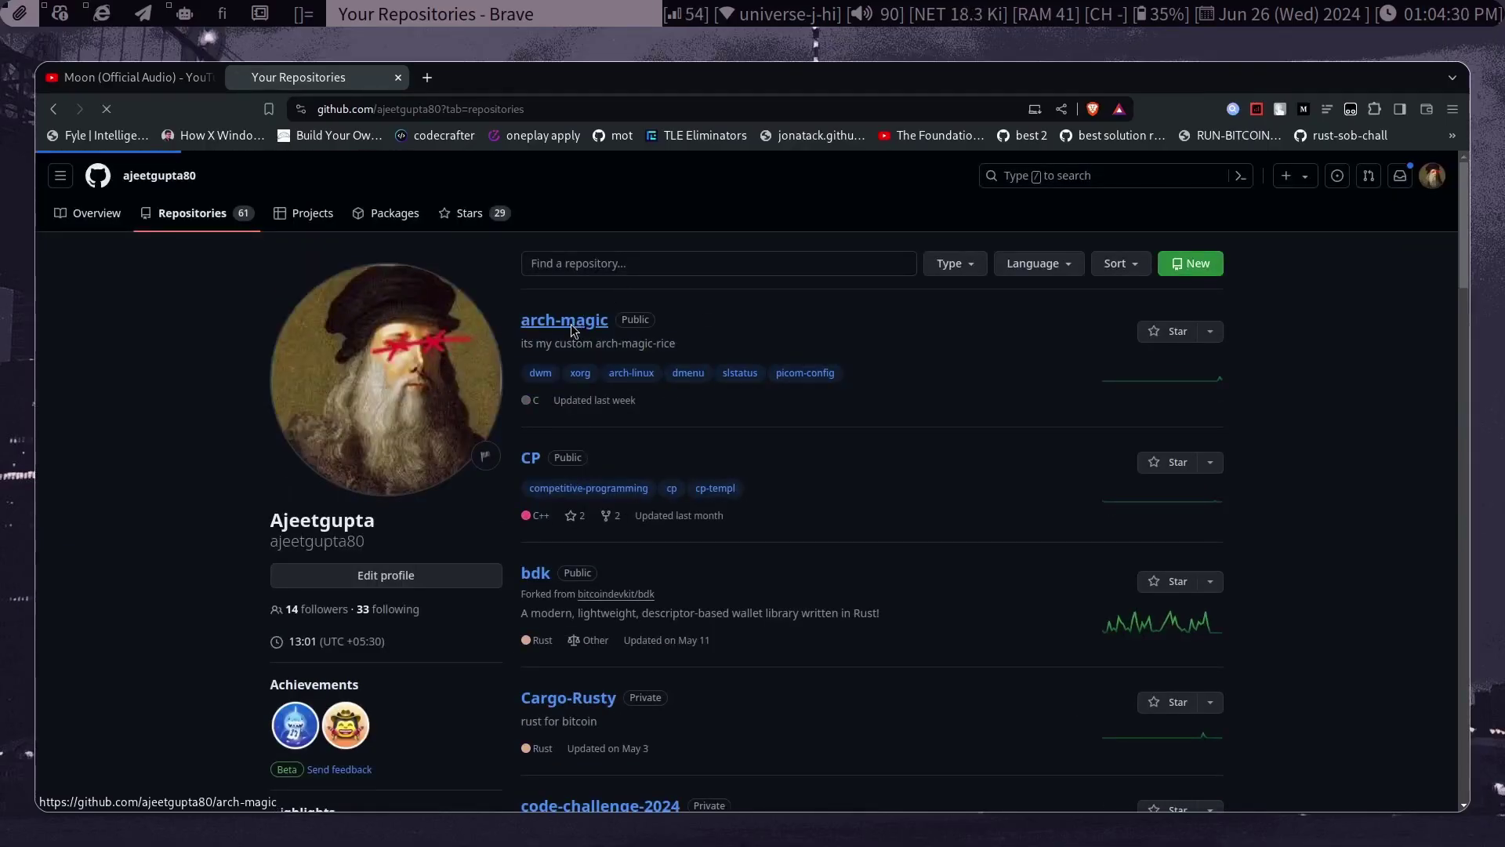
pyautogui.scroll(-5, 417, 574)
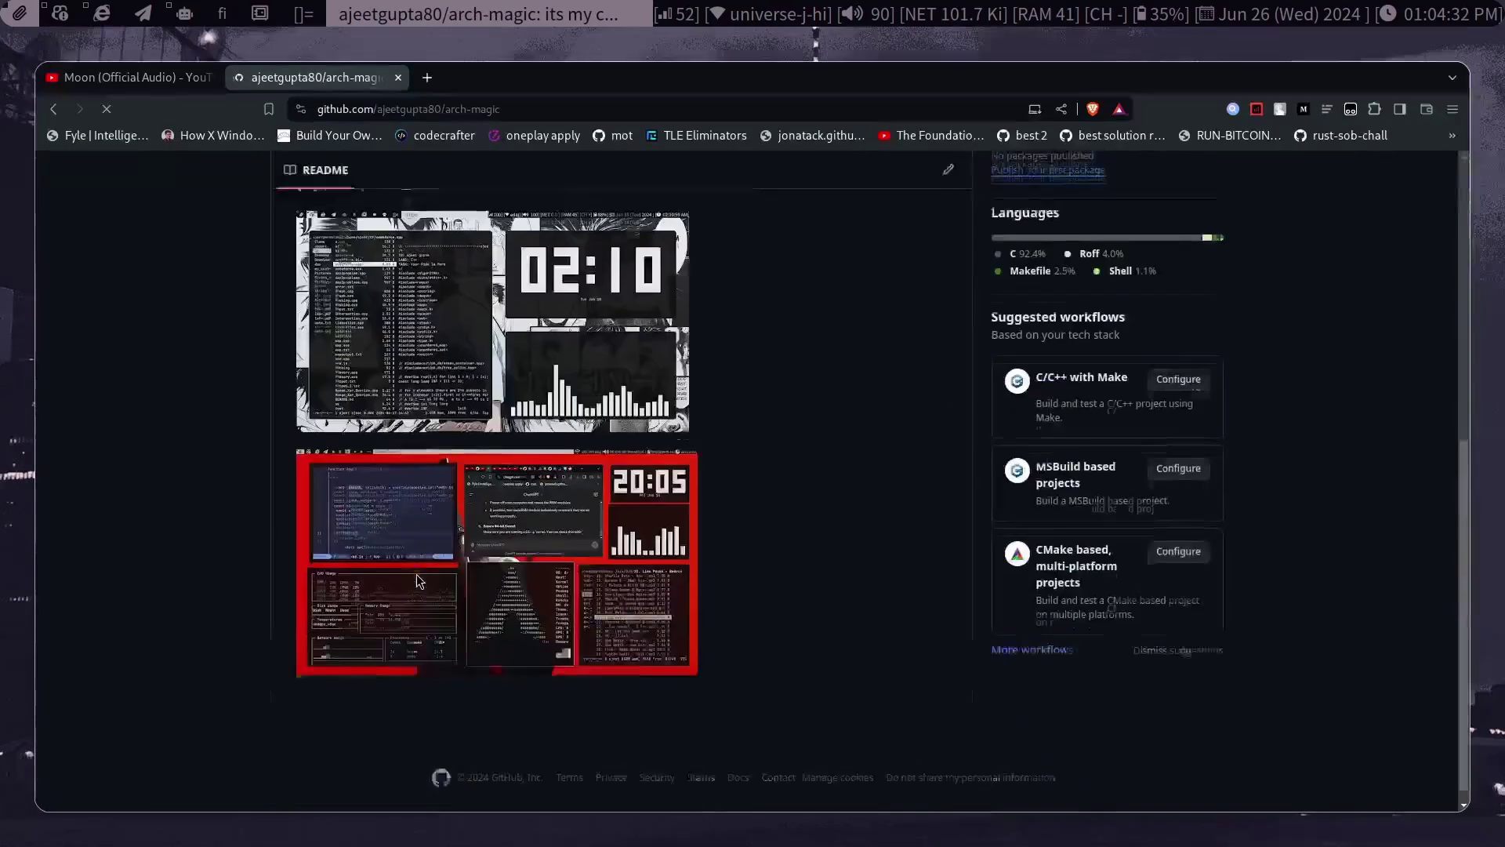
pyautogui.scroll(5, 486, 529)
pyautogui.scroll(-5, 487, 529)
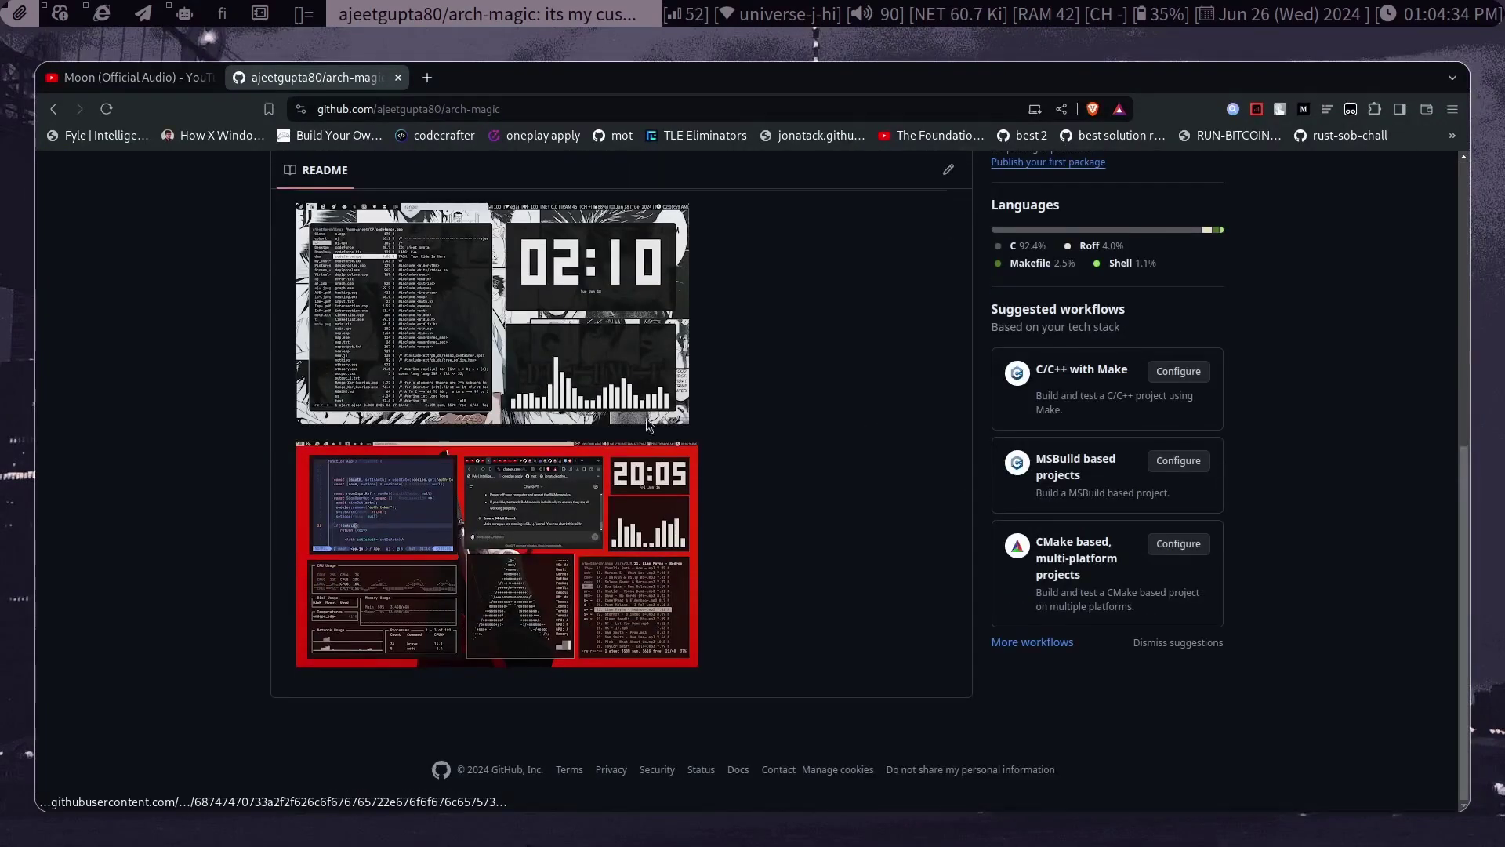
pyautogui.scroll(5, 647, 427)
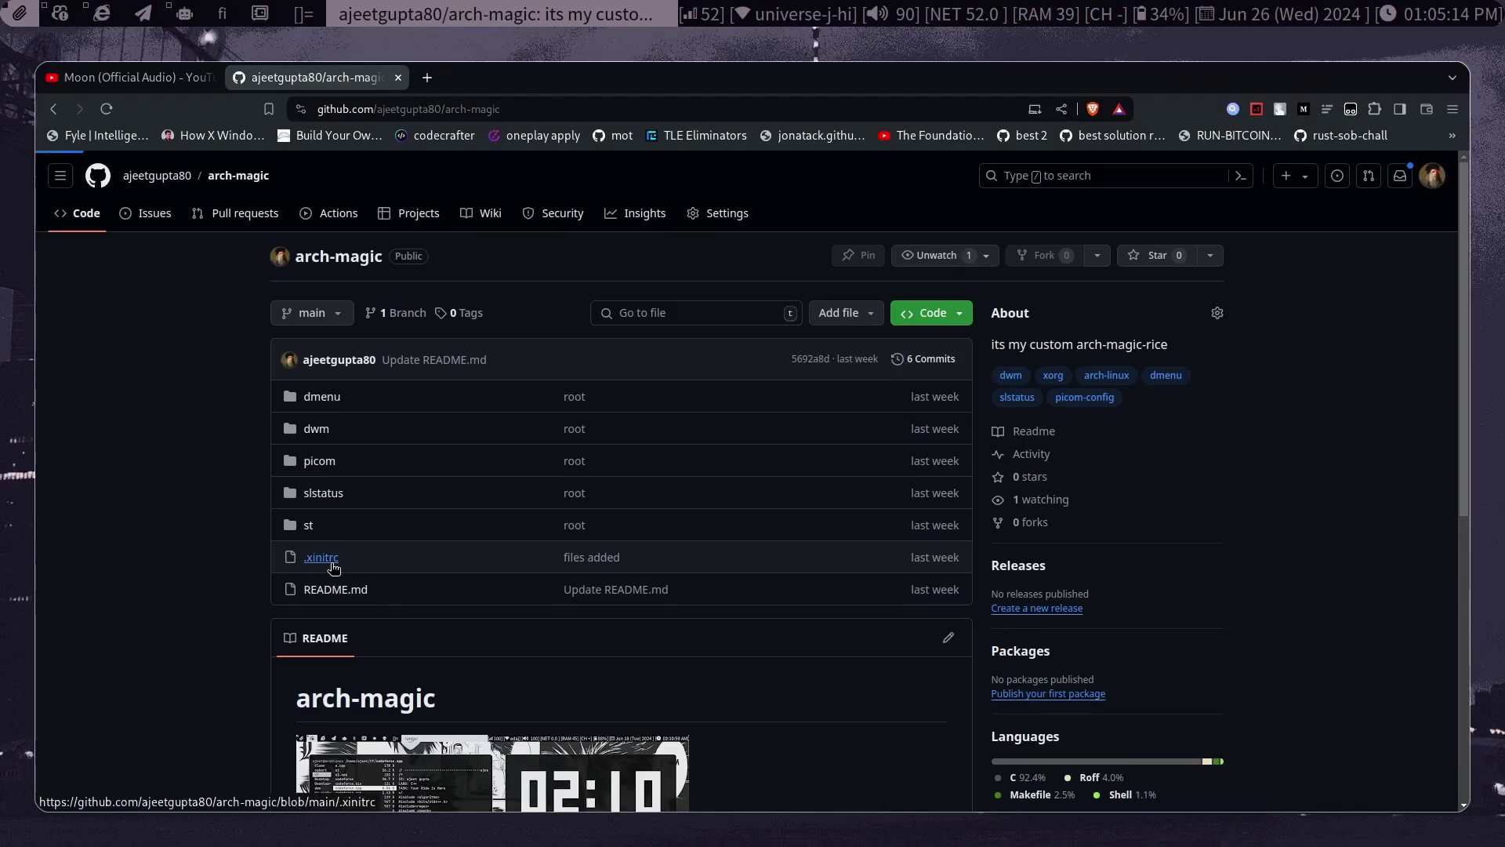
# Open .xinitrc and briefly highlight lines 46–55 near its exec dwm ending
pyautogui.click(322, 558)
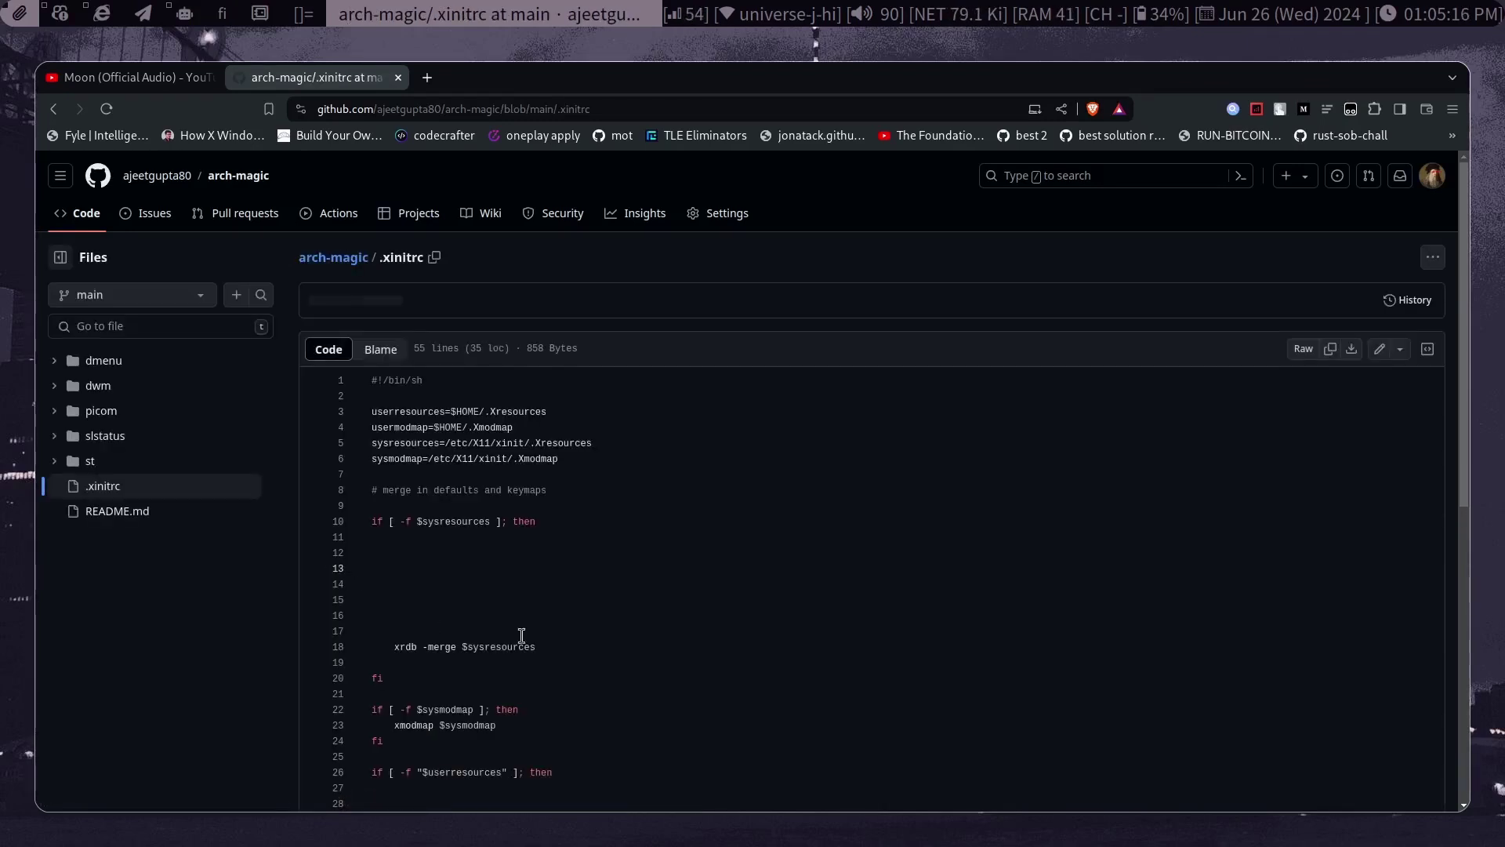
pyautogui.scroll(-10, 522, 635)
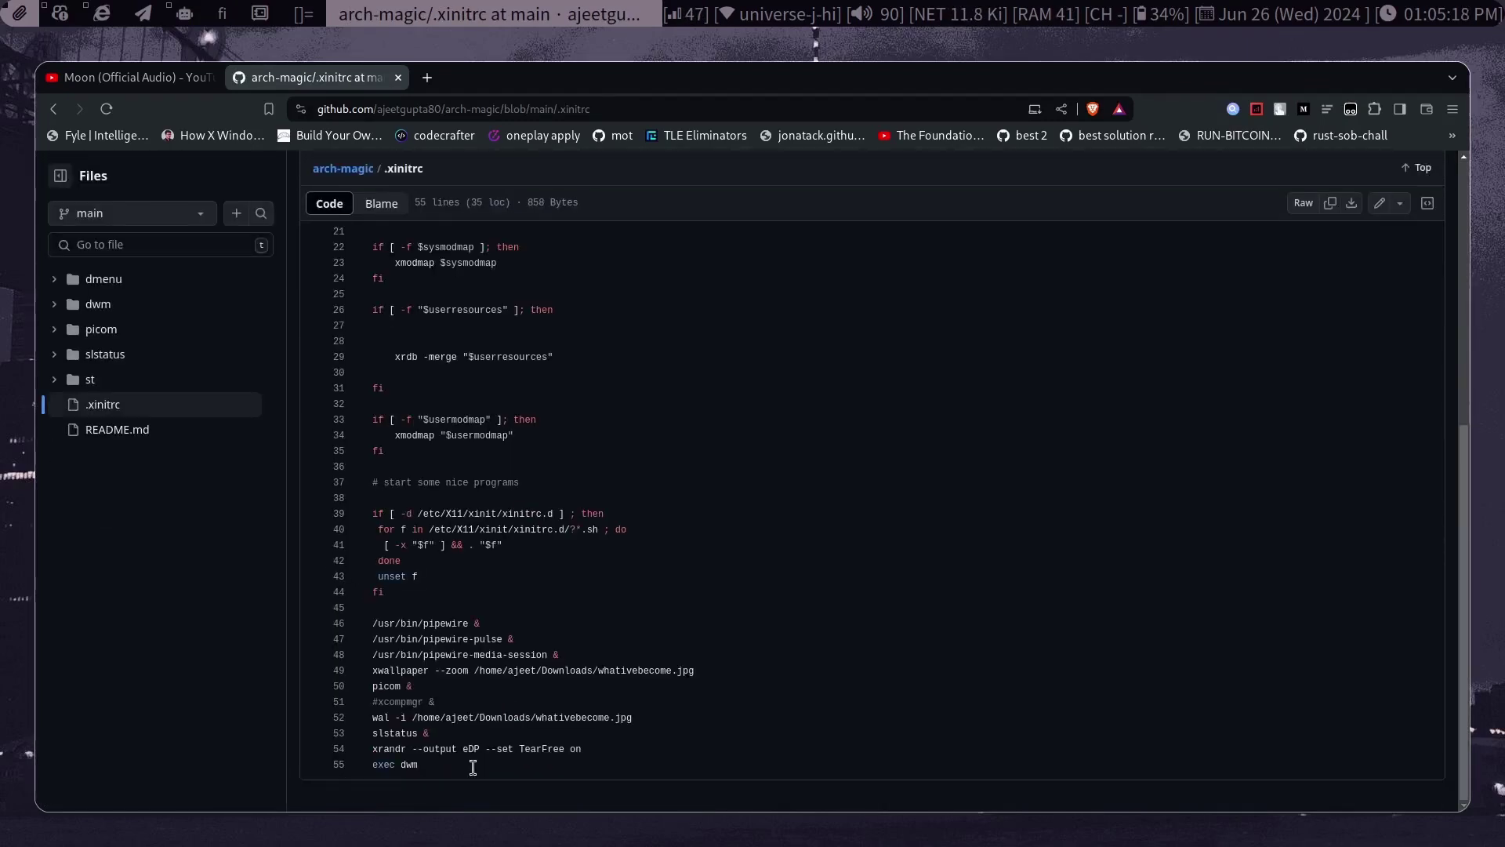
pyautogui.moveTo(472, 767); pyautogui.dragTo(388, 623)
pyautogui.click(383, 638)
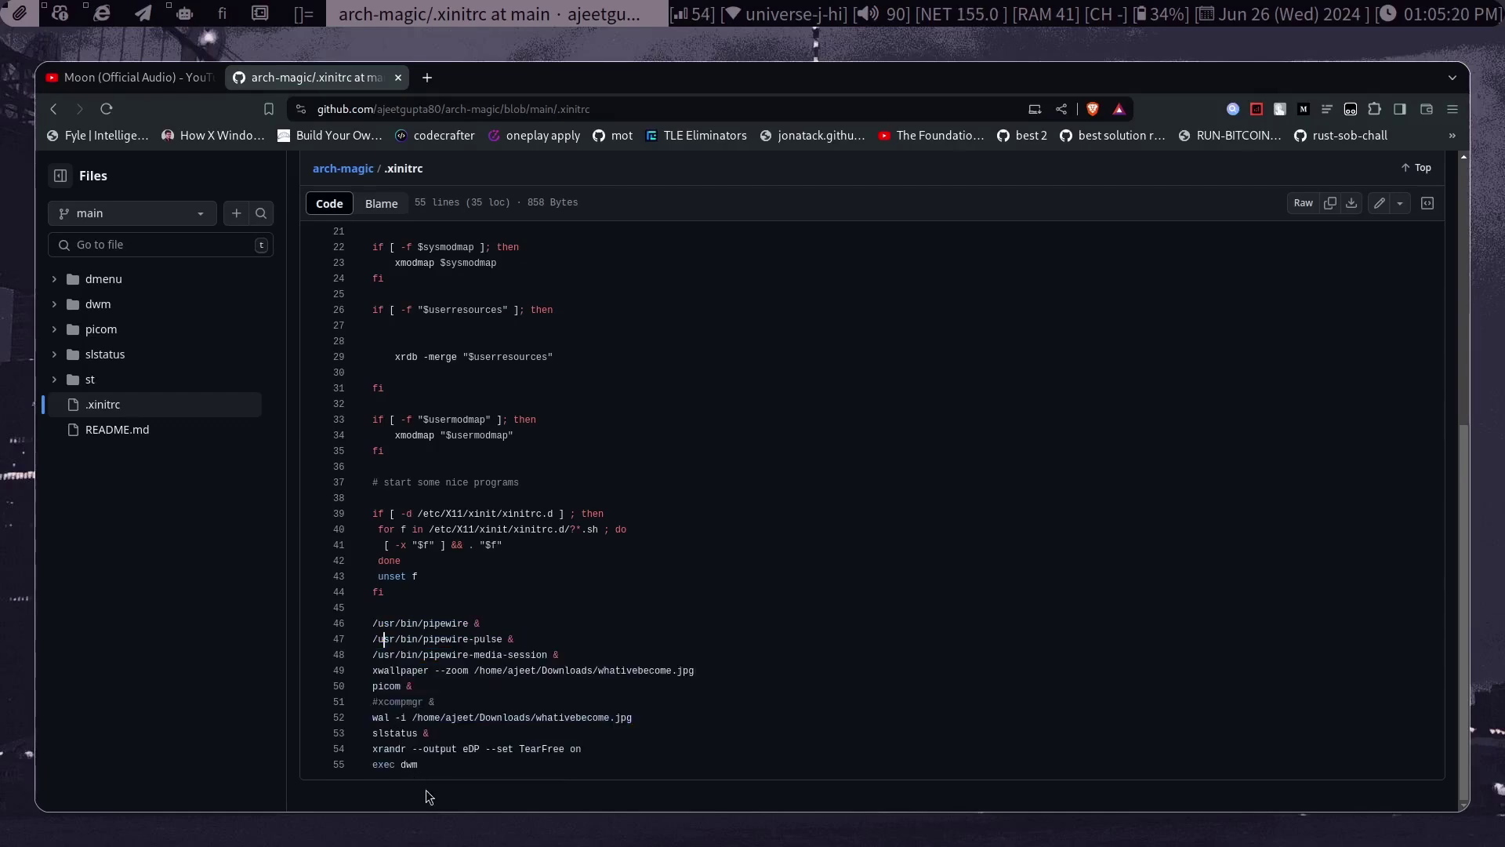
pyautogui.moveTo(370, 692); pyautogui.dragTo(369, 622)
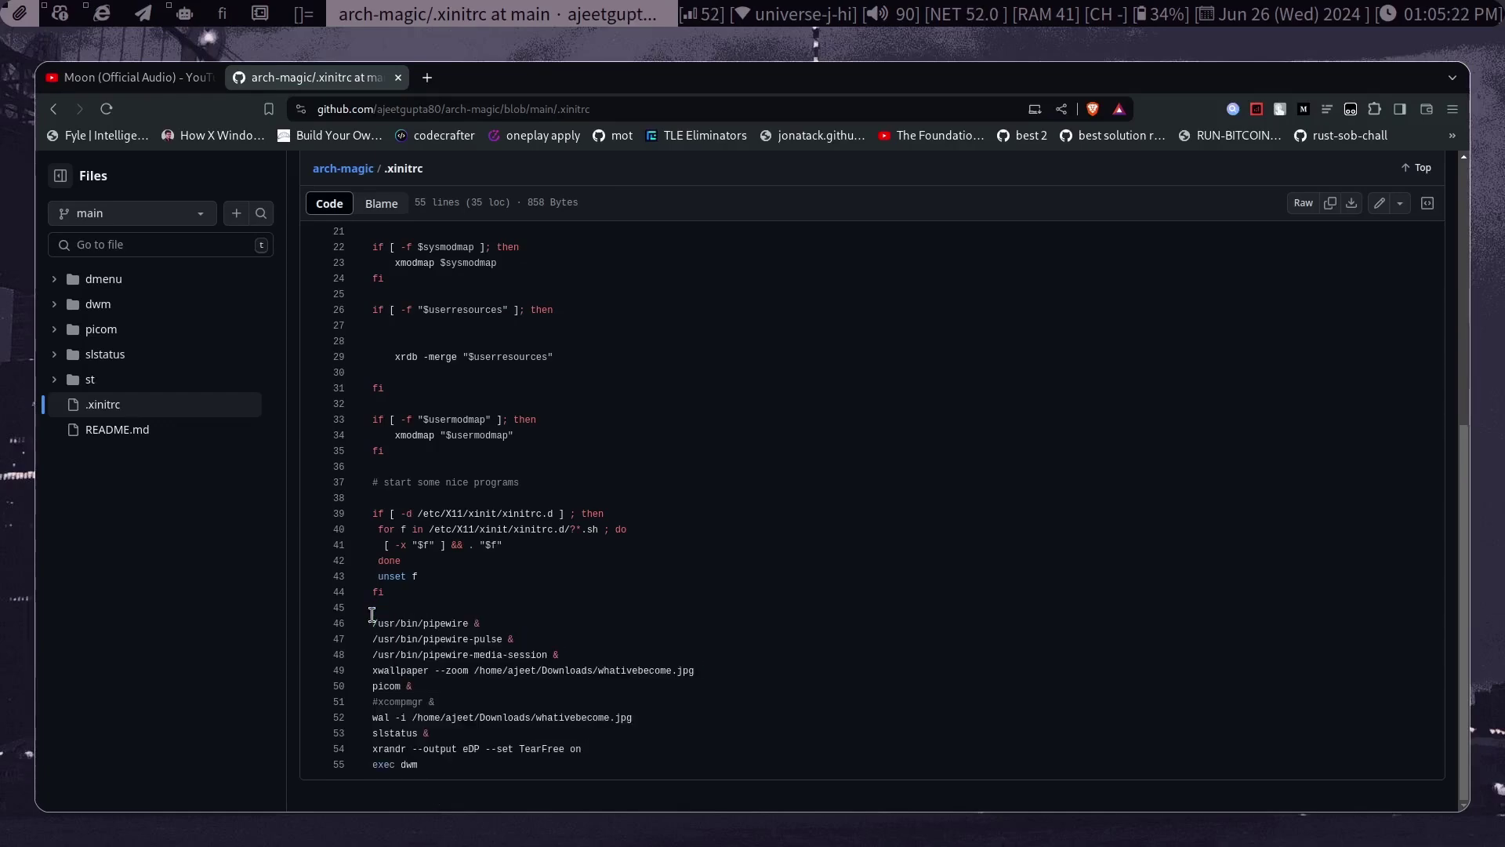
pyautogui.click(422, 784)
pyautogui.scroll(10, 423, 705)
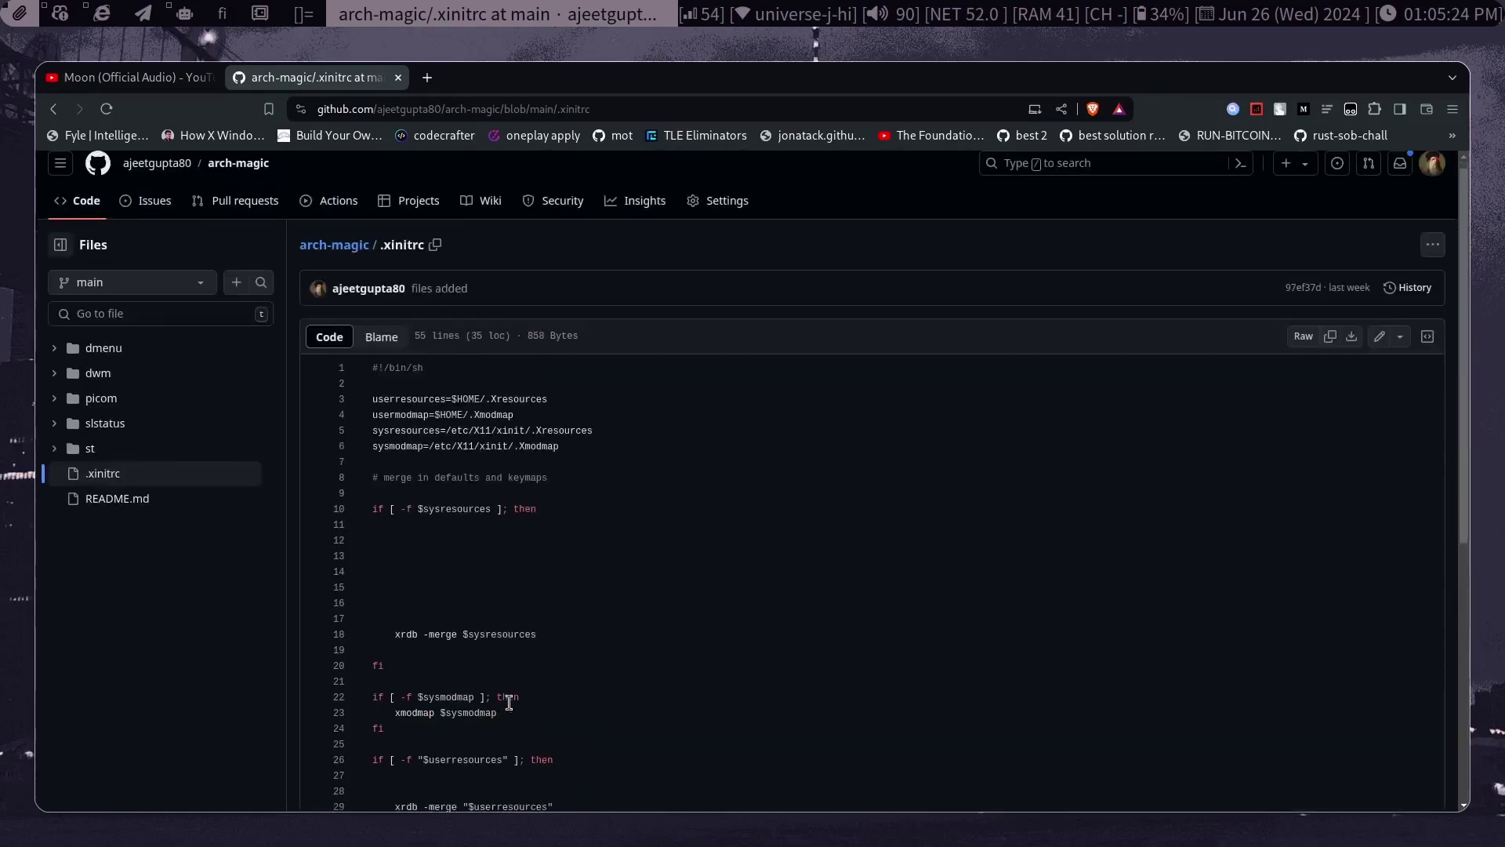